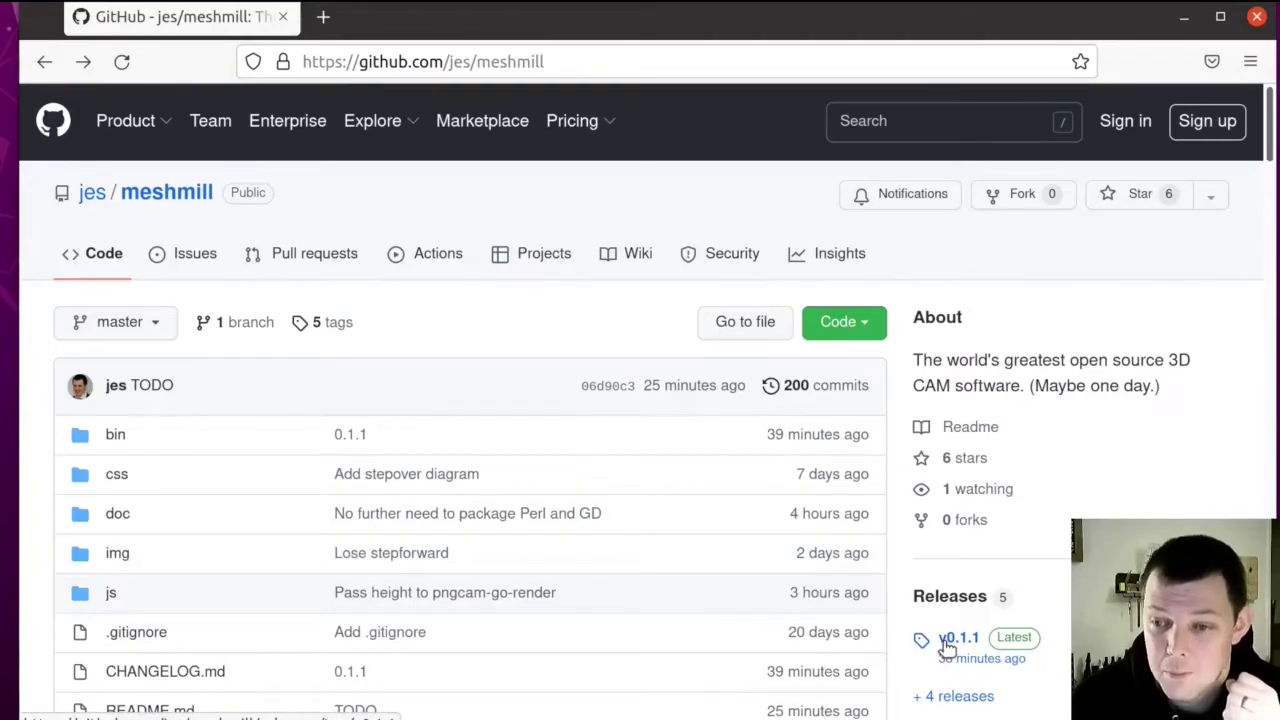
Download meshmill-0.1.1.AppImage from the v0.1.1 GitHub release
{"action": "left_click", "coordinate": [955, 638]}
{"action": "scroll", "coordinate": [884, 402], "scroll_direction": "down", "scroll_amount": 4}
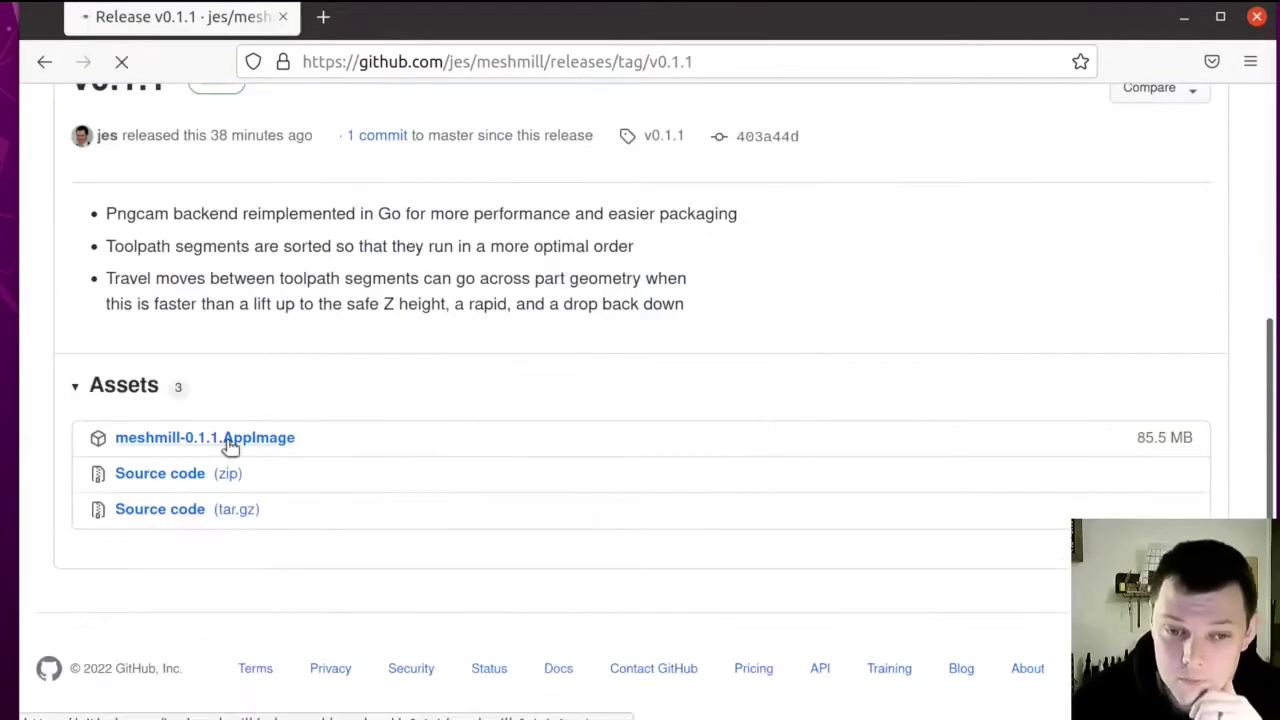
{"action": "left_click", "coordinate": [230, 440]}
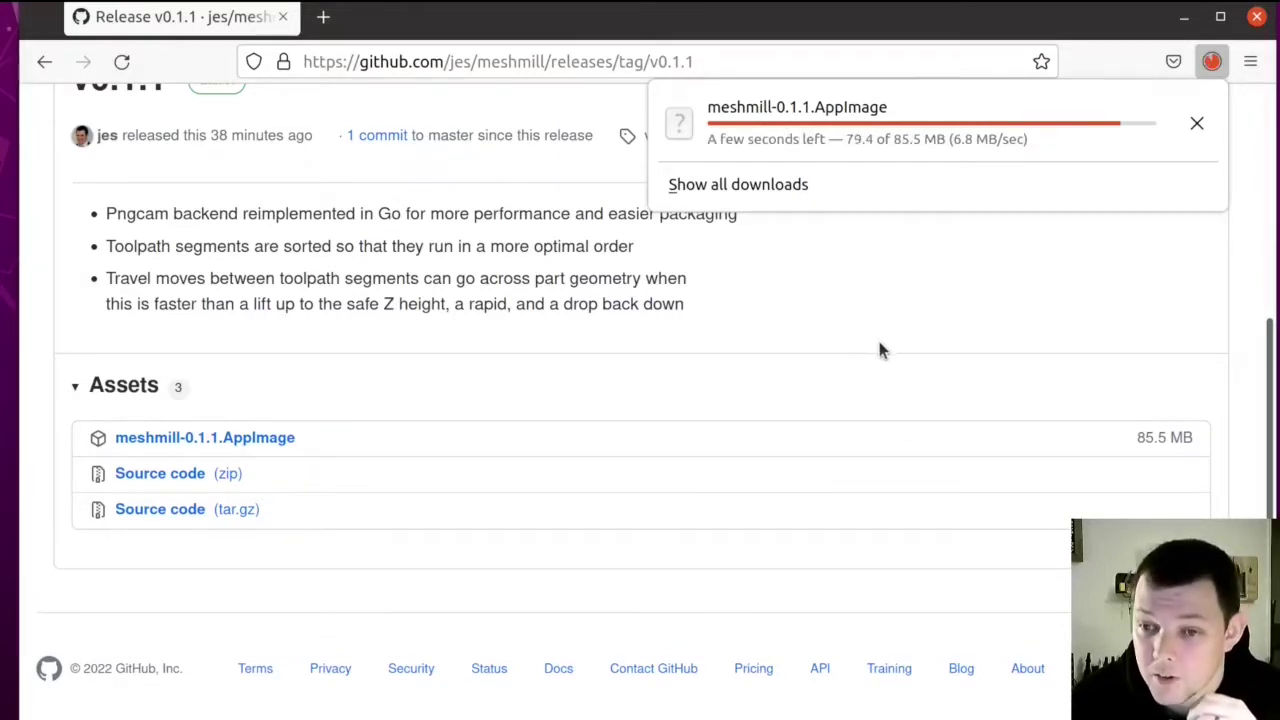
In a terminal, make meshmill-0.1.1.AppImage executable with chmod +x and launch it
{"action": "key", "text": "ctrl+alt+t"}
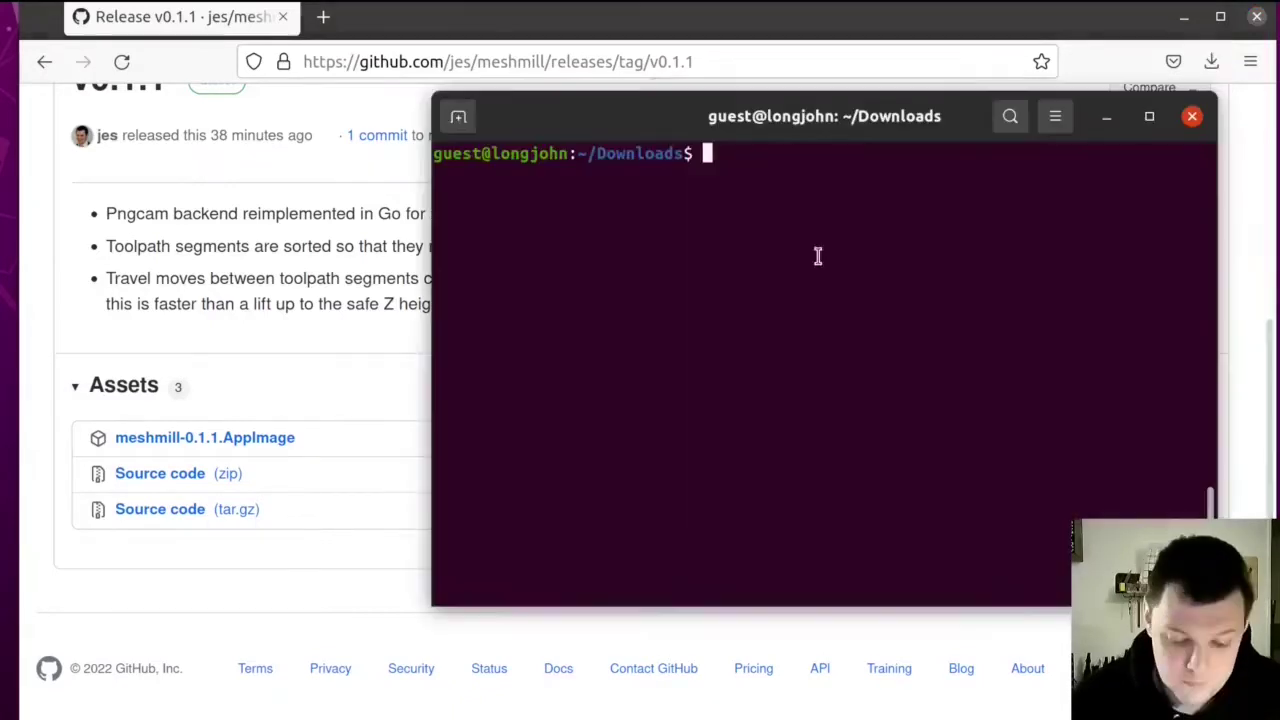
{"action": "type", "text": "chmod +x meshmill-0.1.1.AppImage"}
{"action": "key", "text": "Return"}
{"action": "type", "text": "./"}
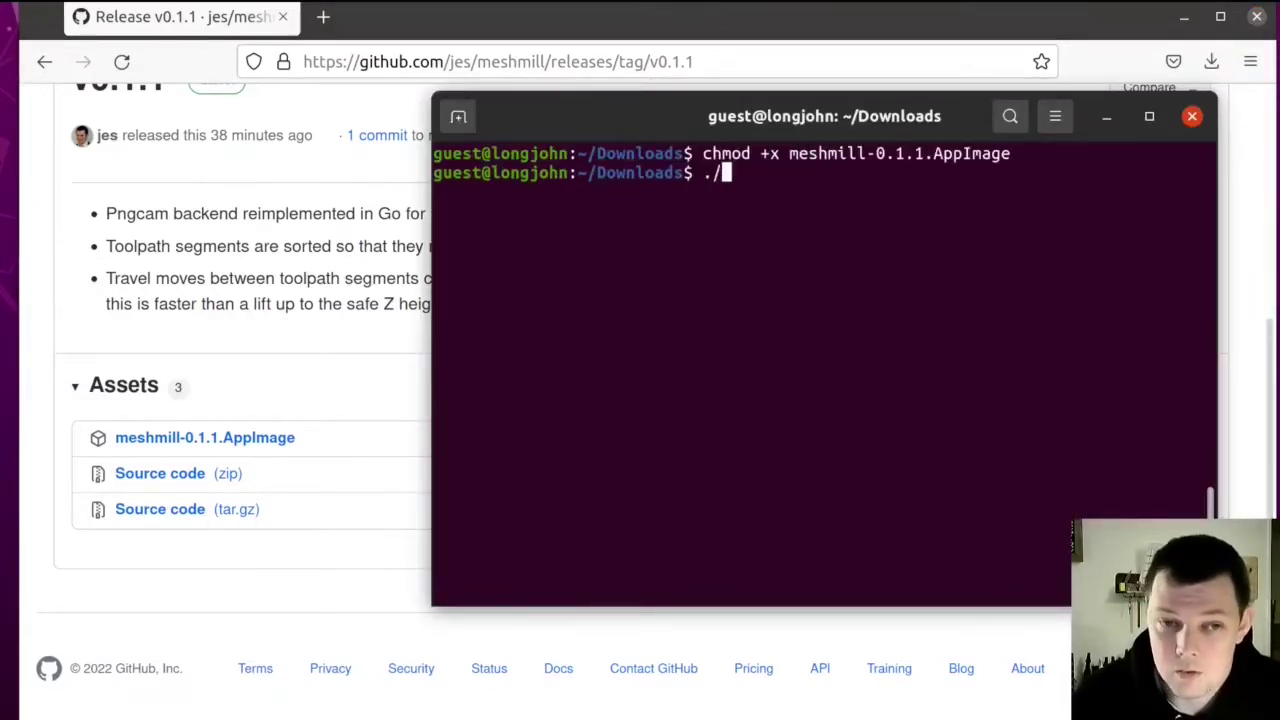
{"action": "type", "text": "meshmill-0.1.1.AppImage"}
{"action": "key", "text": "Return"}
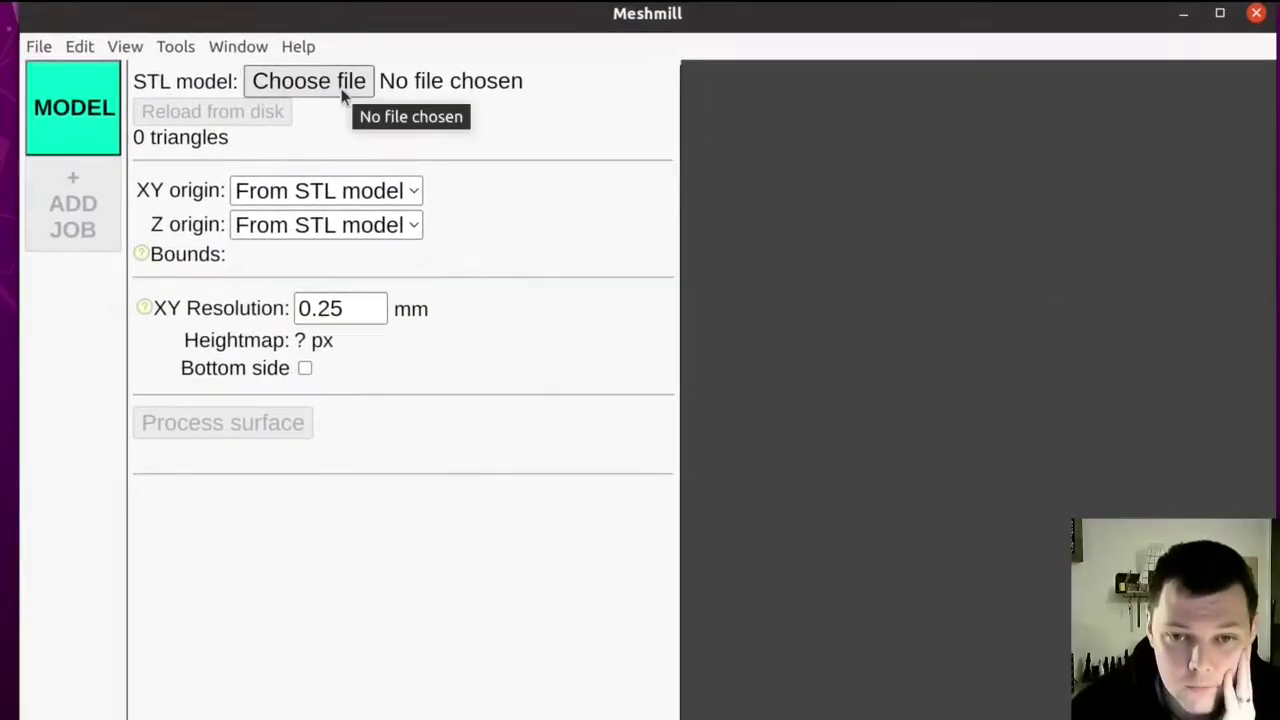
Load sake-set-insert.stl and orbit the model to inspect it
{"action": "left_click", "coordinate": [344, 88]}
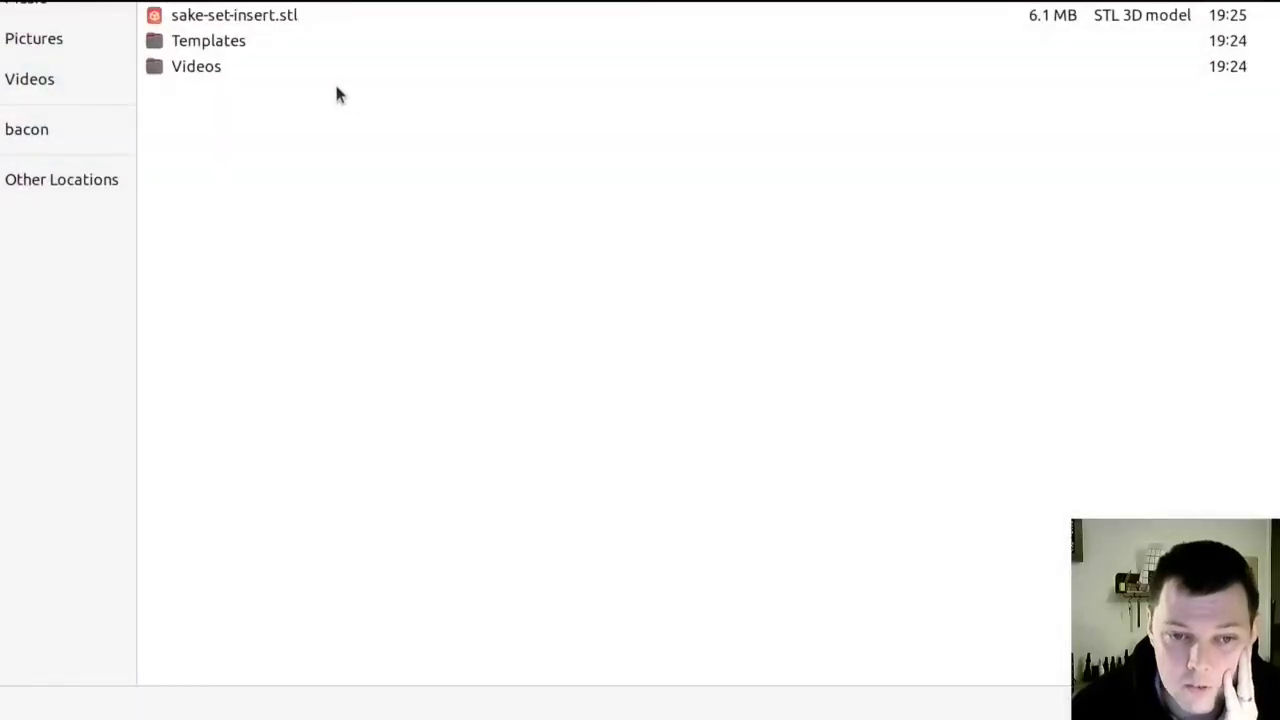
{"action": "double_click", "coordinate": [267, 20]}
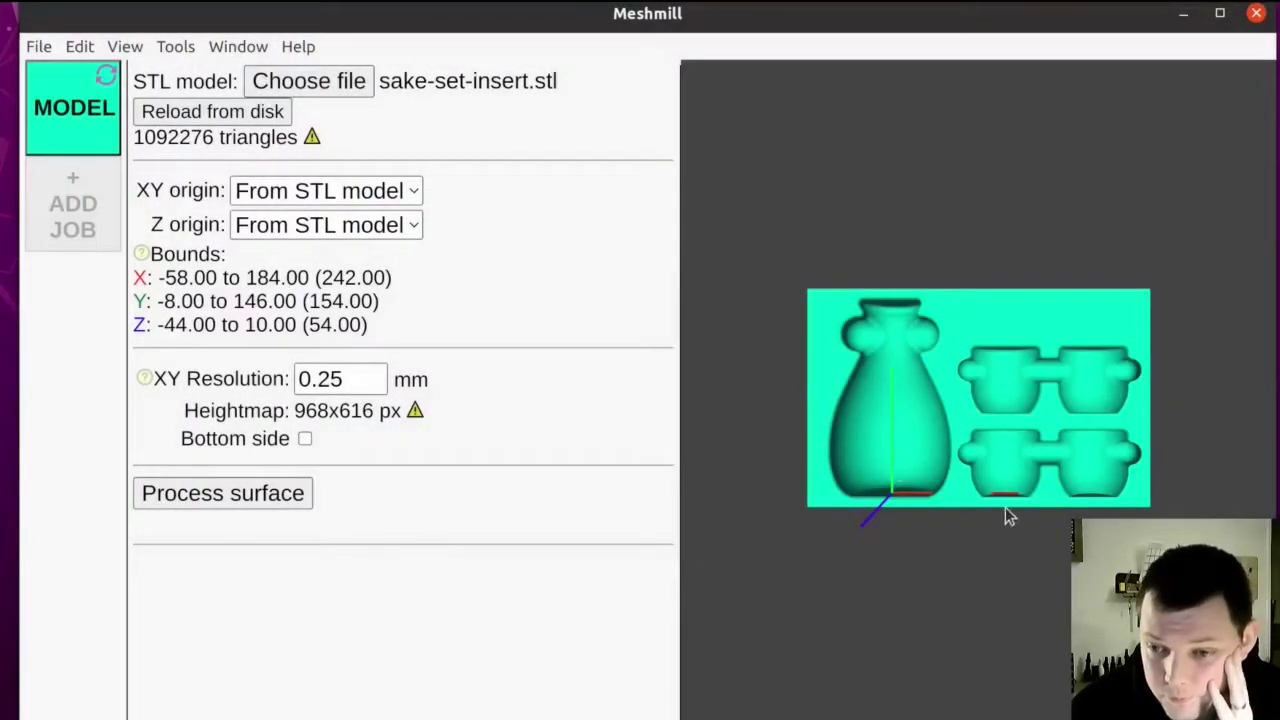
{"action": "left_click_drag", "start_coordinate": [1006, 514], "coordinate": [743, 414]}
{"action": "scroll", "coordinate": [911, 449], "scroll_direction": "up", "scroll_amount": 5}
{"action": "left_click_drag", "start_coordinate": [911, 449], "coordinate": [1000, 581]}
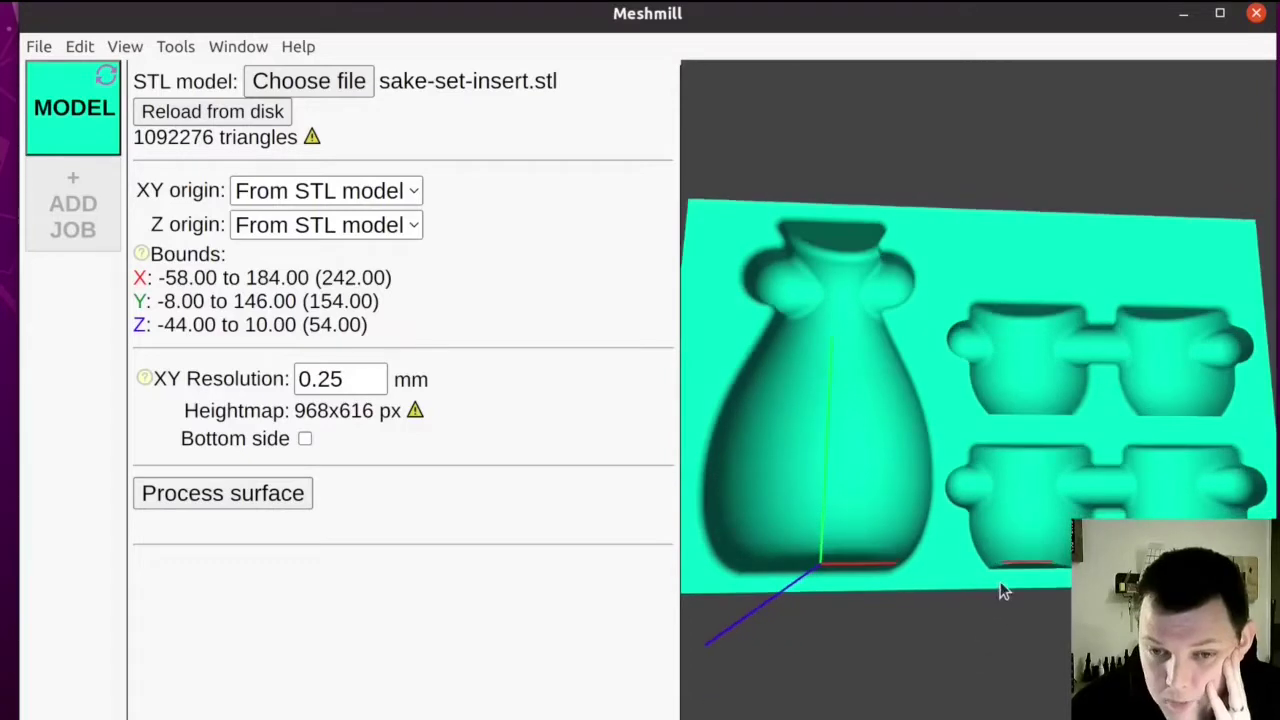
Set the XY origin to Bottom left and the Z origin to Top surface
{"action": "left_click", "coordinate": [355, 198]}
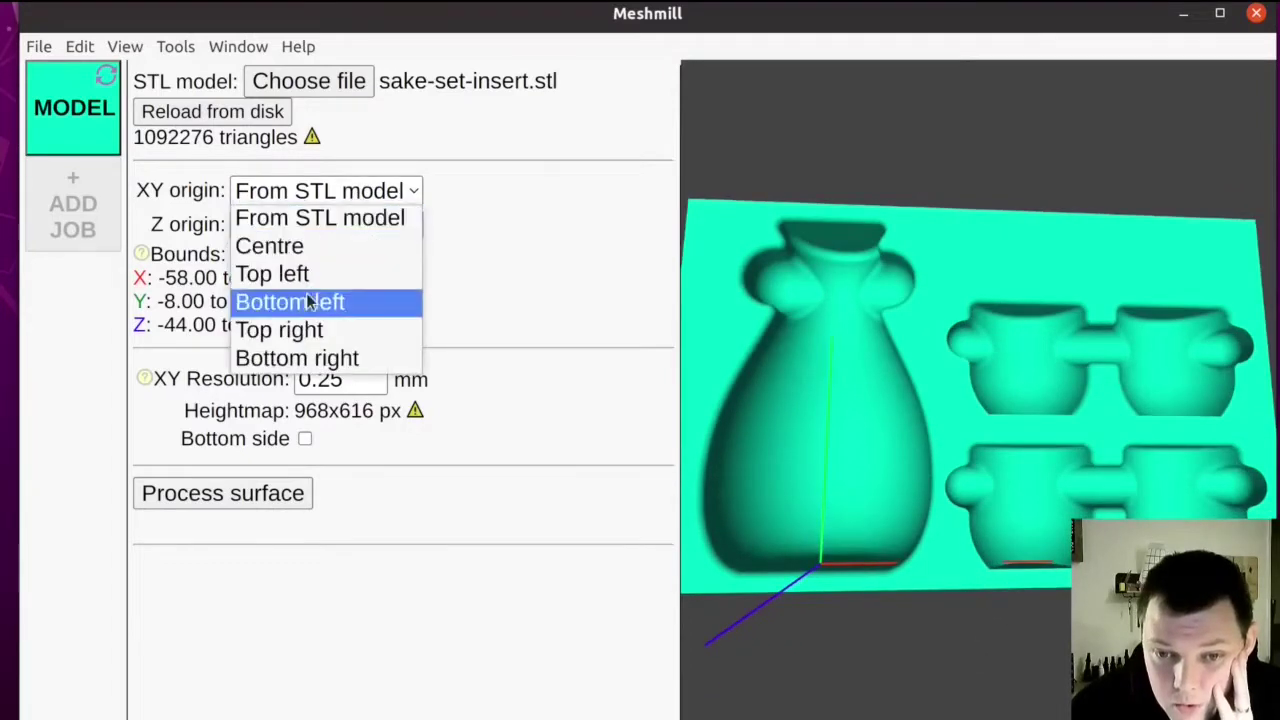
{"action": "left_click", "coordinate": [300, 302]}
{"action": "left_click", "coordinate": [323, 228]}
{"action": "left_click", "coordinate": [311, 285]}
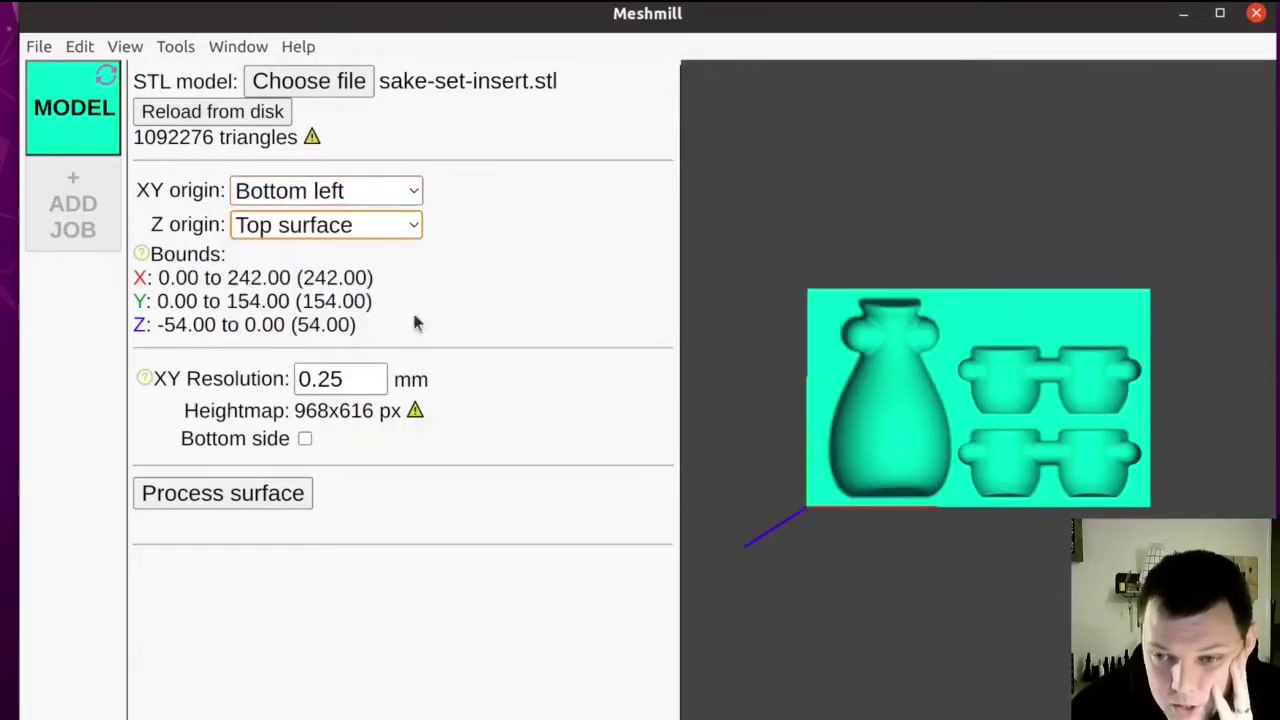
{"action": "left_click_drag", "start_coordinate": [823, 463], "coordinate": [920, 400]}
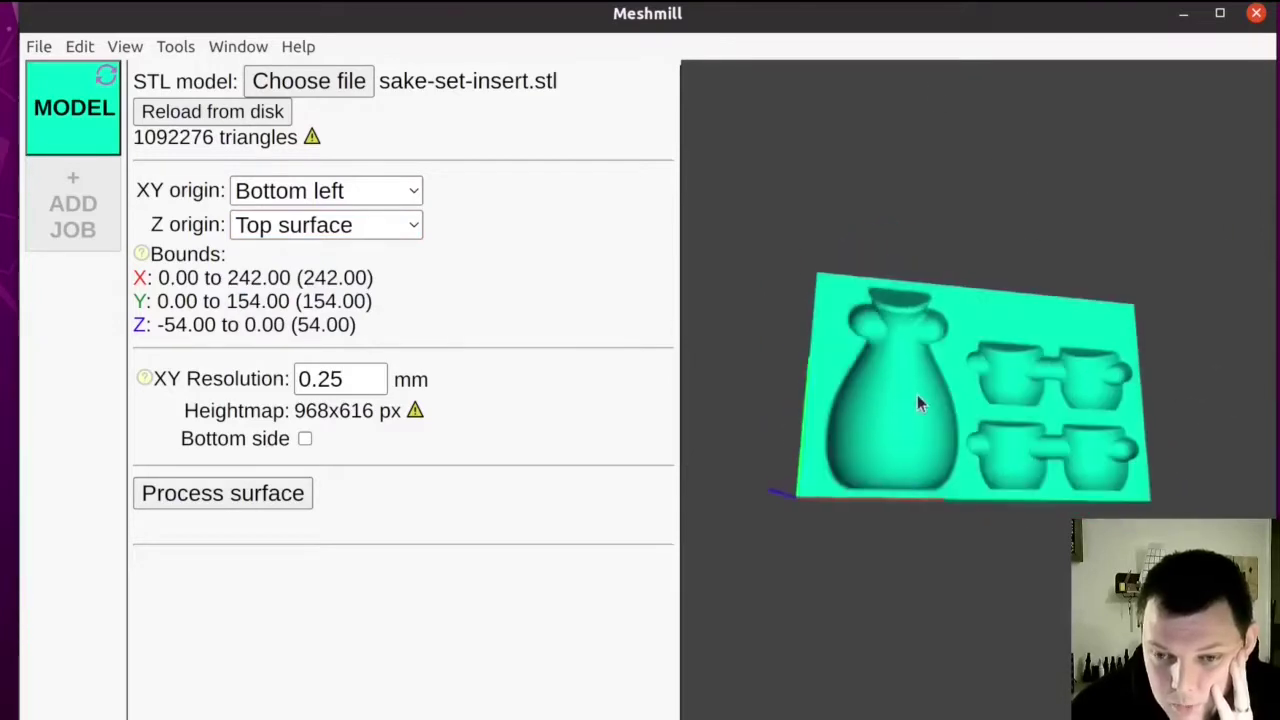
{"action": "left_click_drag", "start_coordinate": [932, 508], "coordinate": [891, 420]}
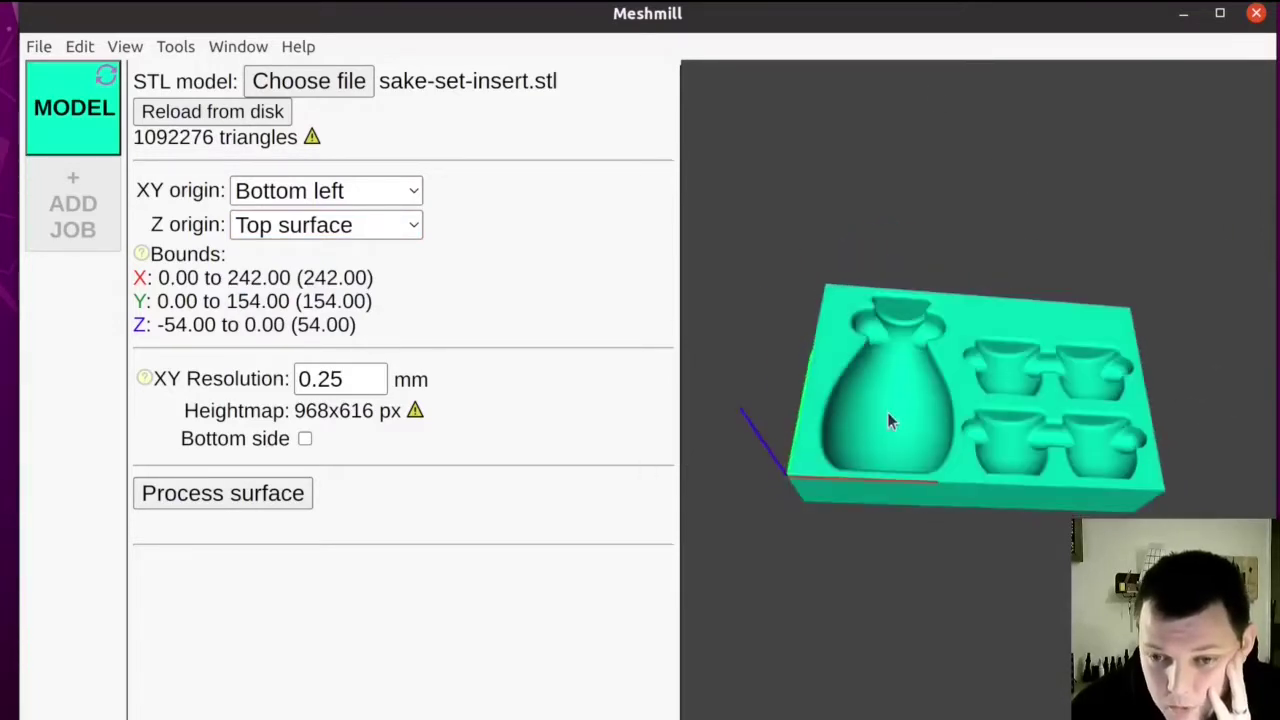
Process the insert's surface into a 0.25 mm heightmap and orbit the preview to check it
{"action": "left_click", "coordinate": [241, 496]}
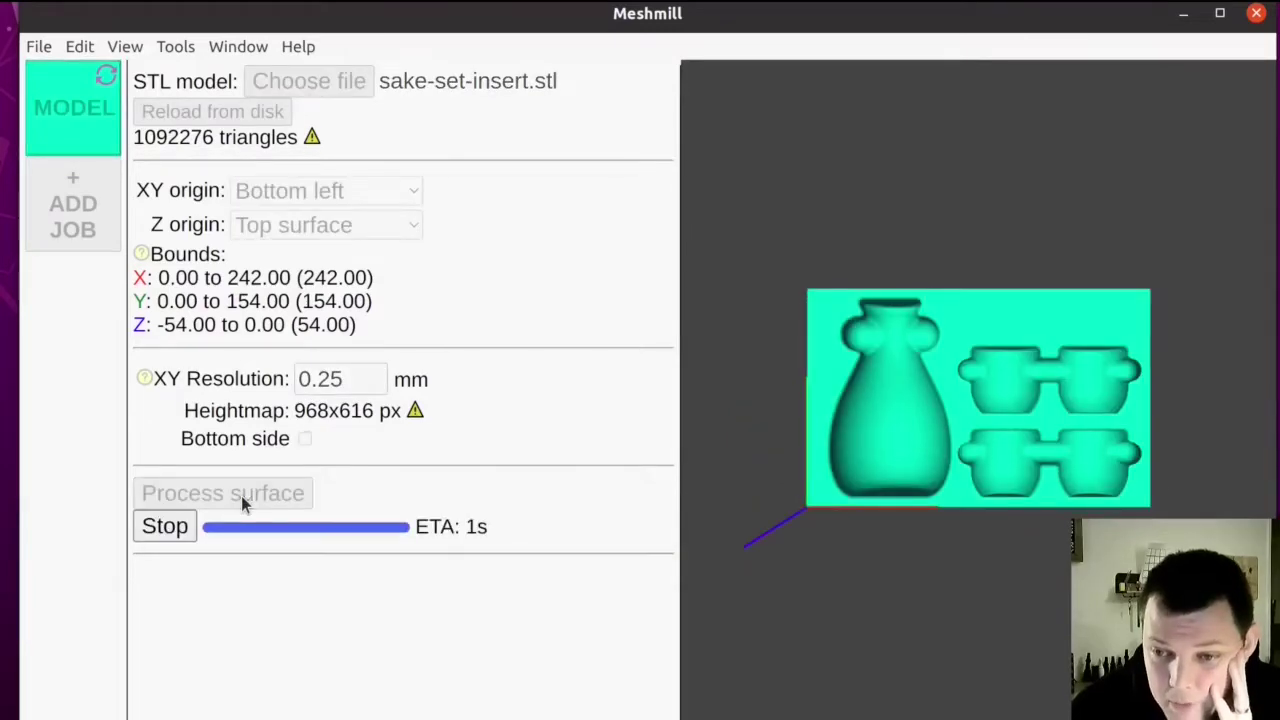
{"action": "mouse_move", "coordinate": [991, 543]}
{"action": "left_mouse_down"}
{"action": "mouse_move", "coordinate": [957, 263]}
{"action": "mouse_move", "coordinate": [990, 556]}
{"action": "mouse_move", "coordinate": [1003, 46]}
{"action": "mouse_move", "coordinate": [1001, 563]}
{"action": "left_mouse_up"}
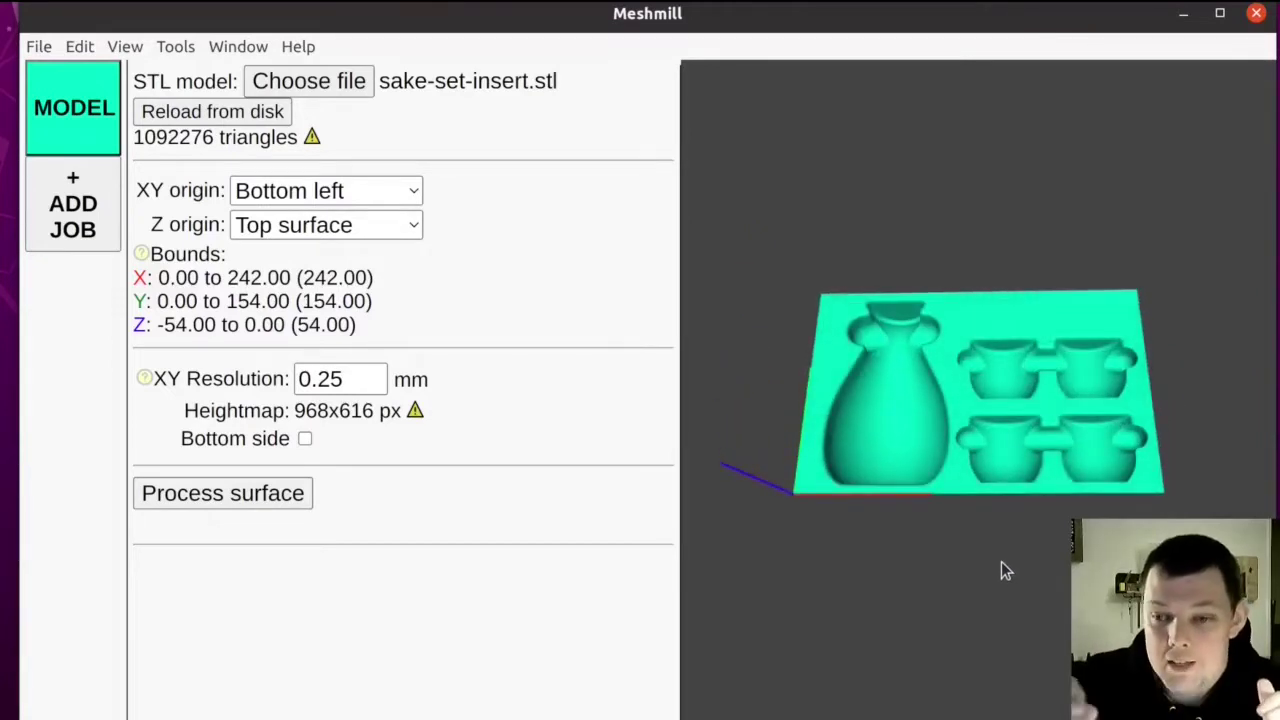
{"action": "left_click_drag", "start_coordinate": [954, 526], "coordinate": [999, 487]}
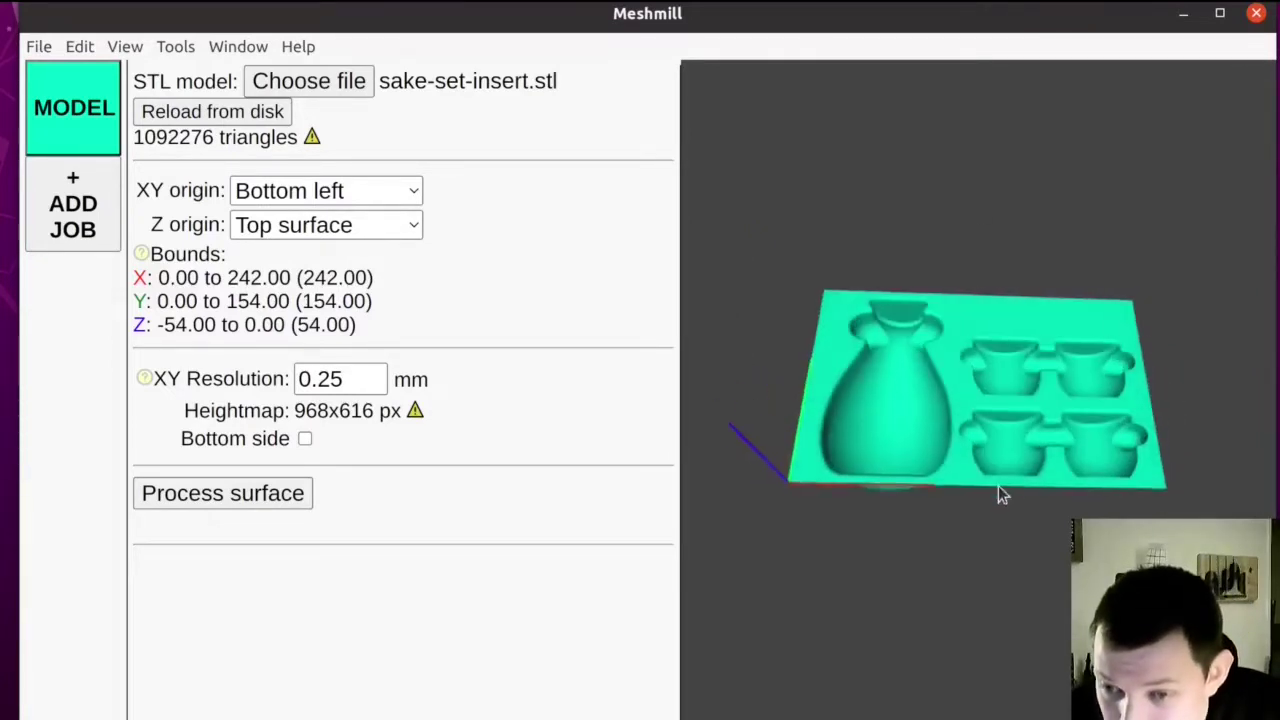
{"action": "scroll", "coordinate": [1002, 465], "scroll_direction": "up", "scroll_amount": 10}
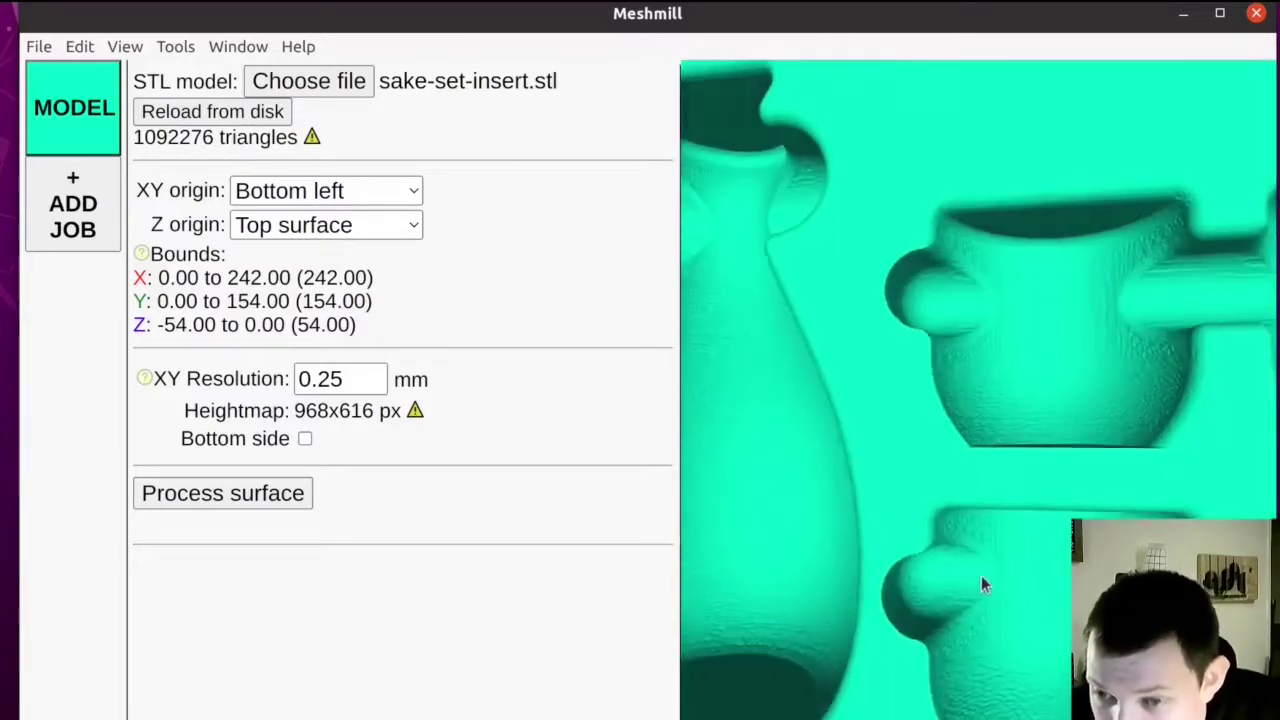
{"action": "scroll", "coordinate": [981, 585], "scroll_direction": "down", "scroll_amount": 8}
{"action": "left_click_drag", "start_coordinate": [966, 406], "coordinate": [966, 451]}
Add Job 1 with a 10 mm flat end mill
{"action": "left_click", "coordinate": [73, 205]}
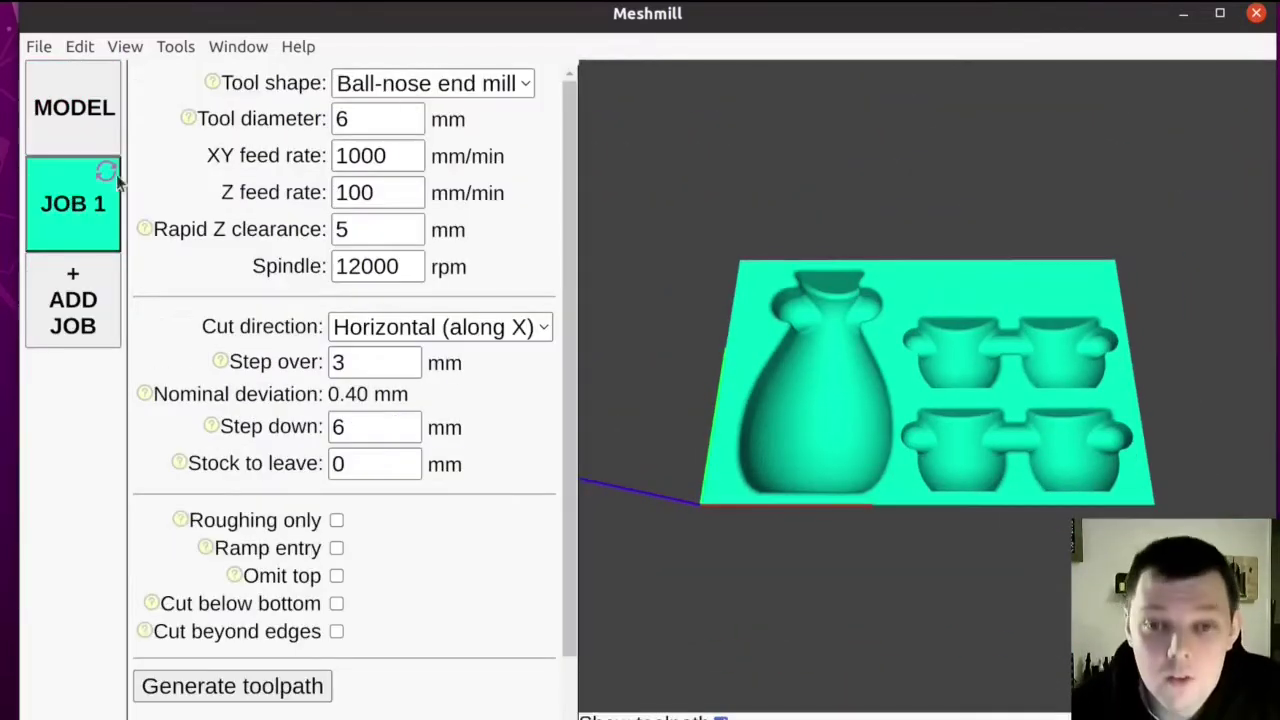
{"action": "left_click", "coordinate": [425, 85]}
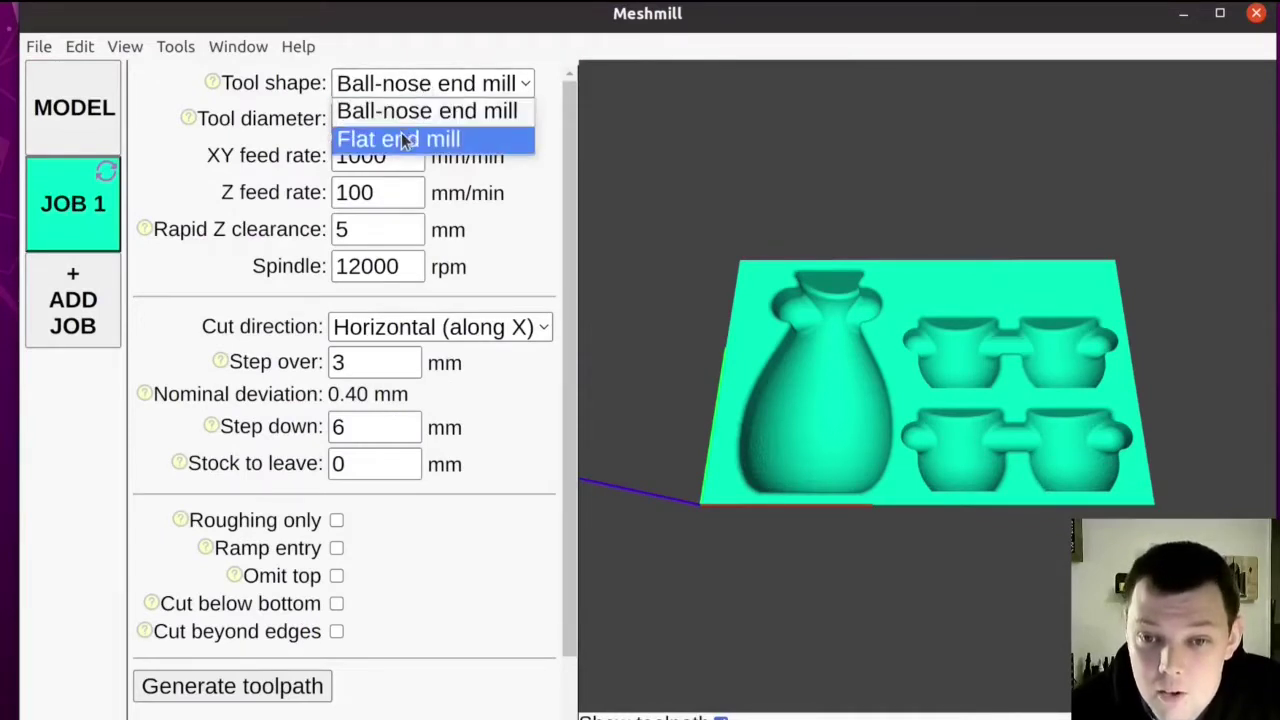
{"action": "left_click", "coordinate": [425, 137]}
{"action": "double_click", "coordinate": [375, 125]}
{"action": "type", "text": "10"}
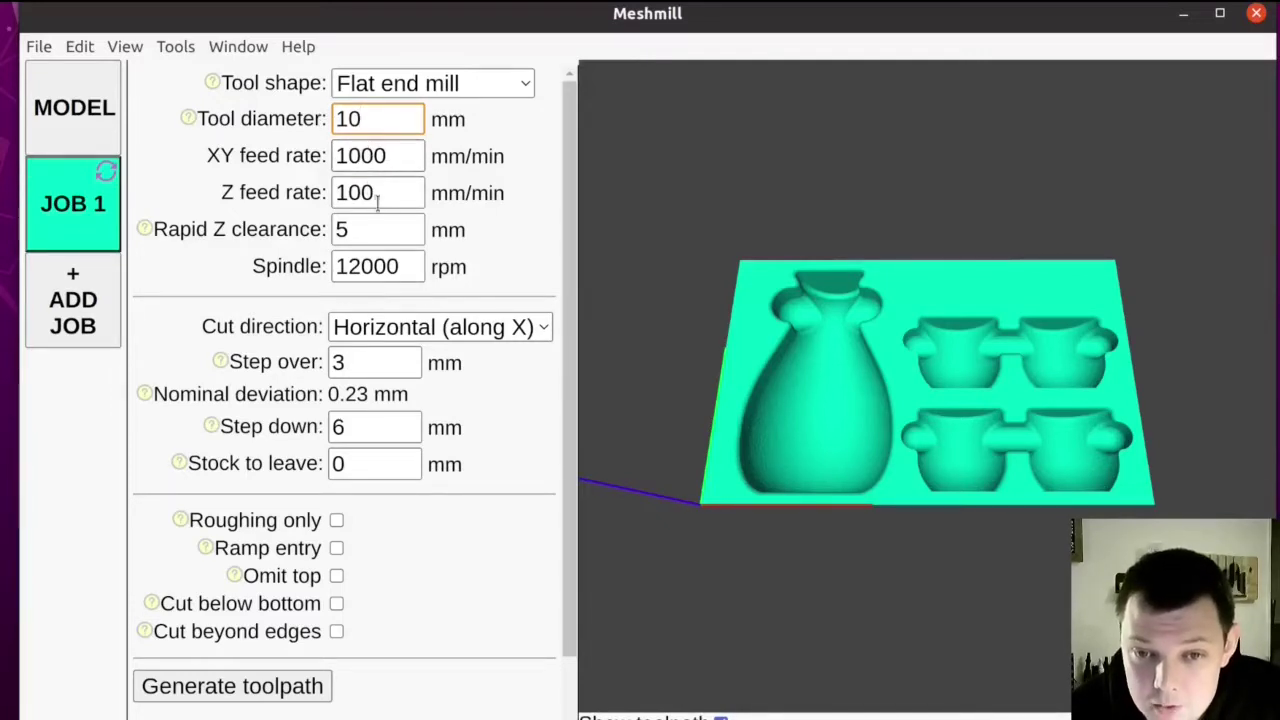
Give Job 1 a 5 mm step down and 1 mm stock to leave, keeping 3 mm step over
{"action": "scroll", "coordinate": [495, 262], "scroll_direction": "down", "scroll_amount": 1}
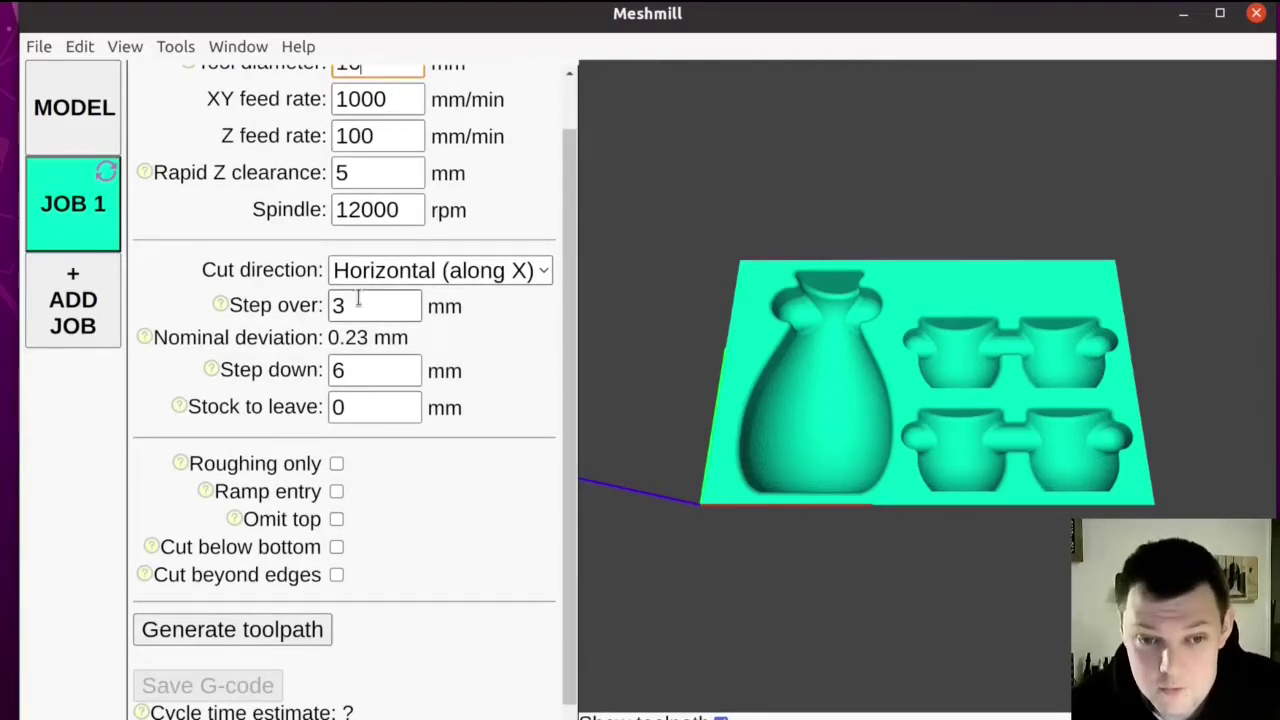
{"action": "left_click", "coordinate": [352, 293]}
{"action": "double_click", "coordinate": [356, 306]}
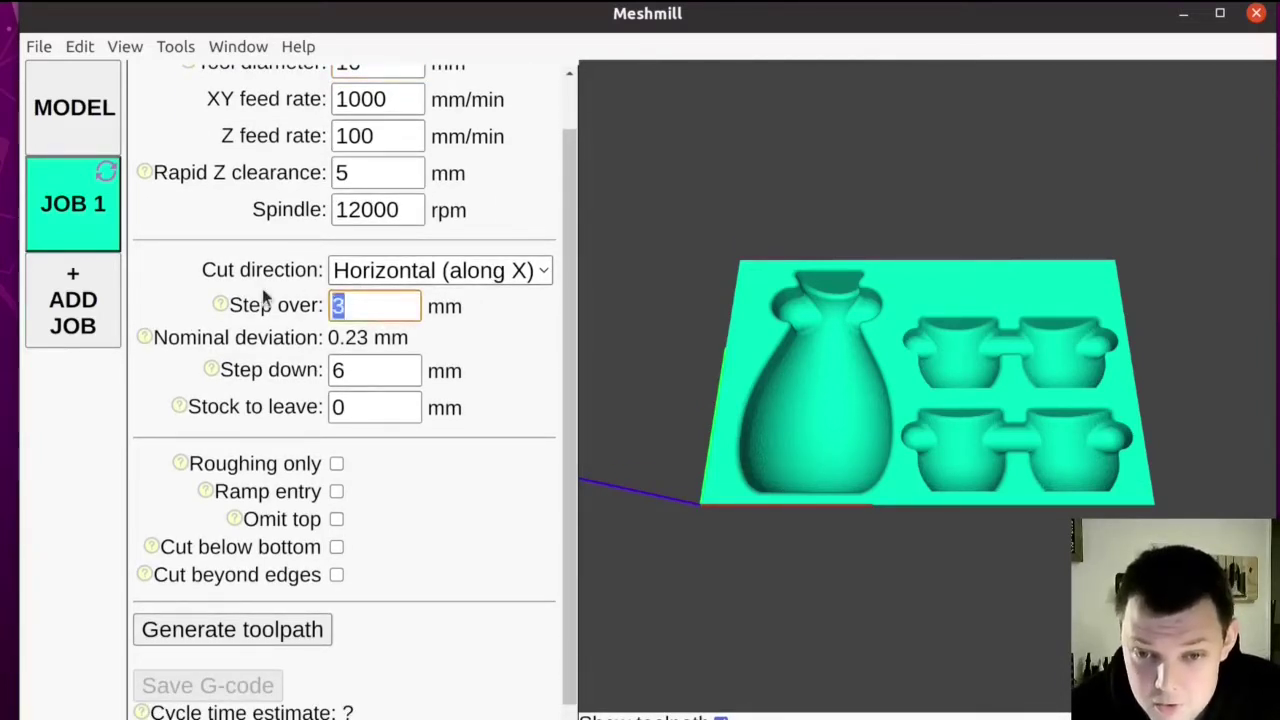
{"action": "key", "text": "Tab"}
{"action": "type", "text": "5"}
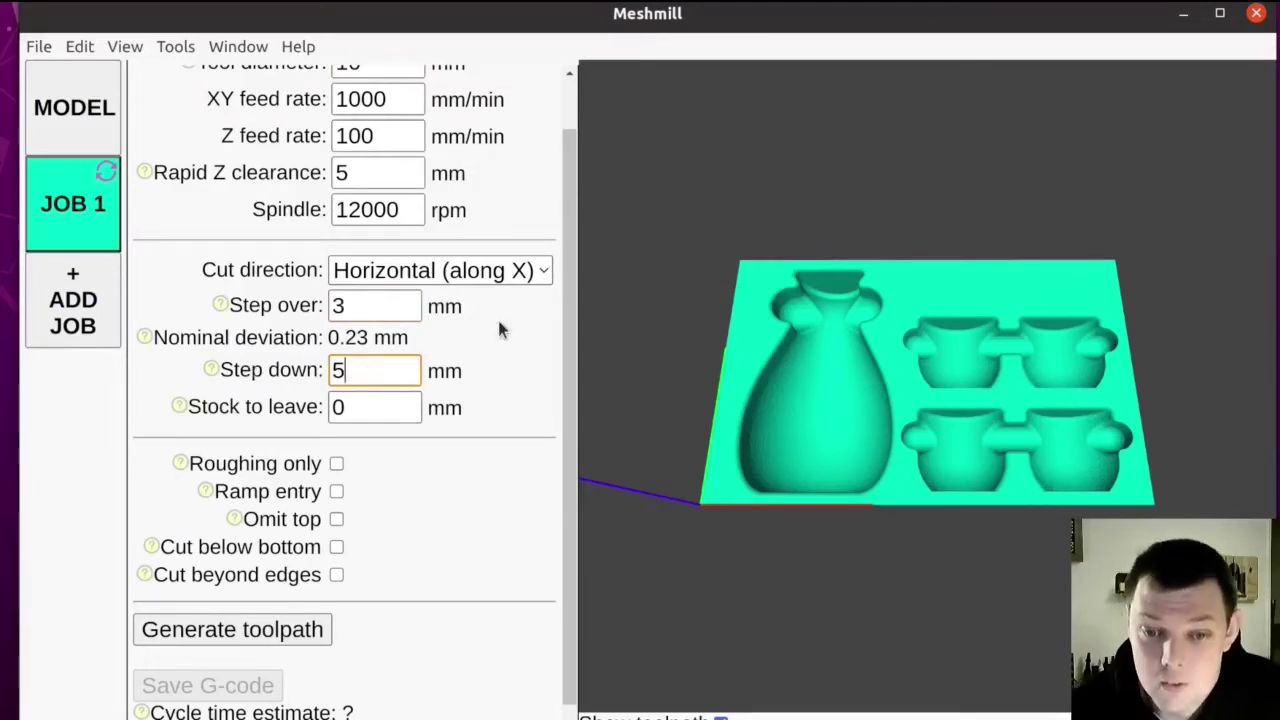
{"action": "left_click", "coordinate": [369, 412]}
{"action": "left_click_drag", "start_coordinate": [381, 408], "coordinate": [260, 406]}
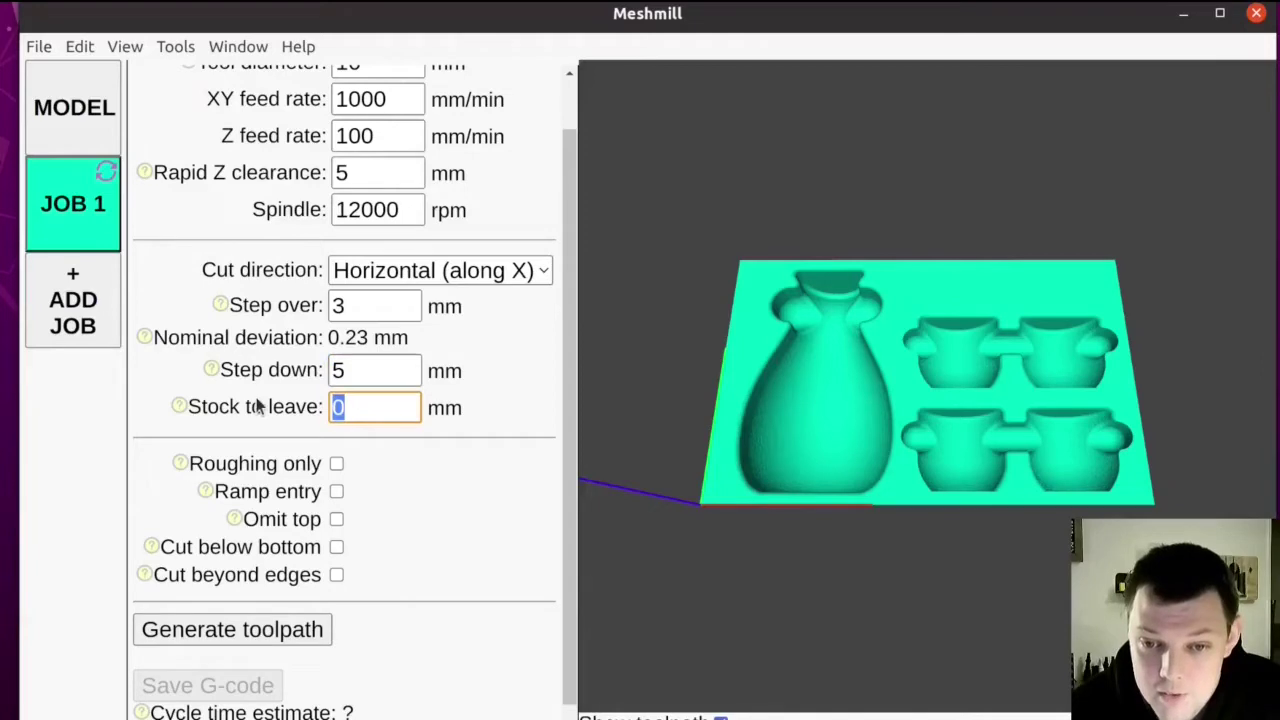
{"action": "type", "text": "1"}
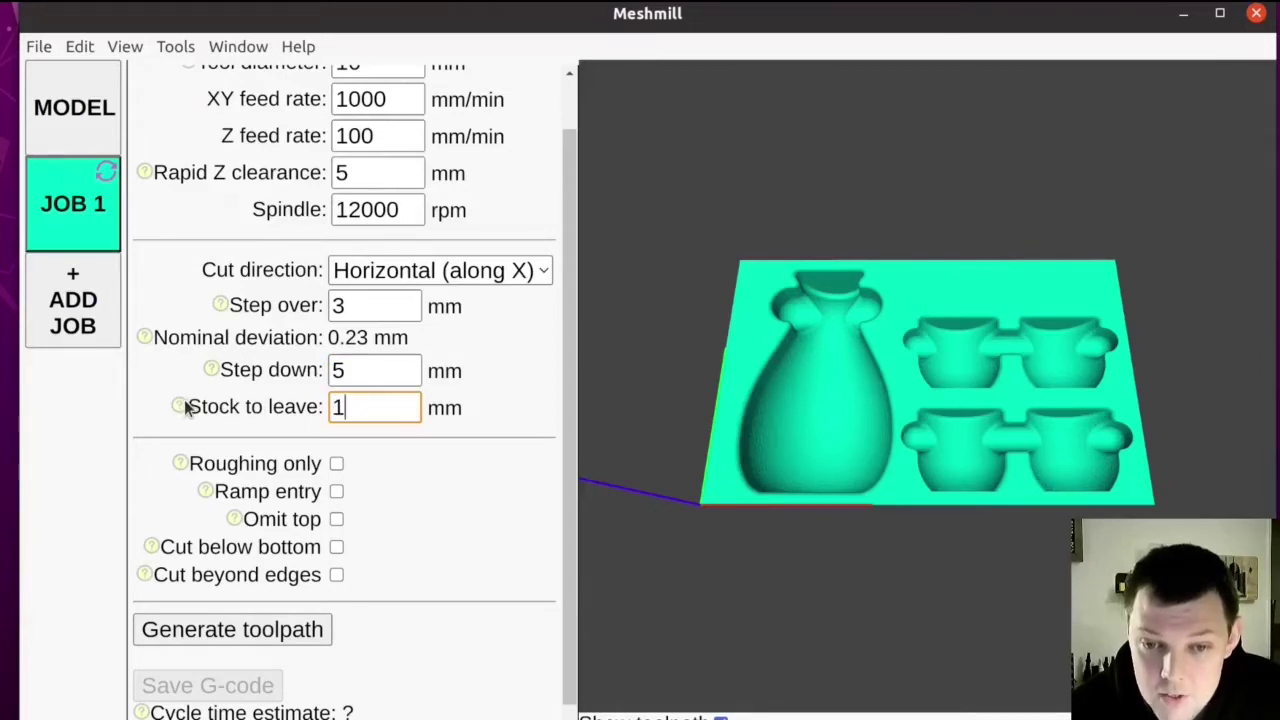
{"action": "mouse_move", "coordinate": [184, 407]}
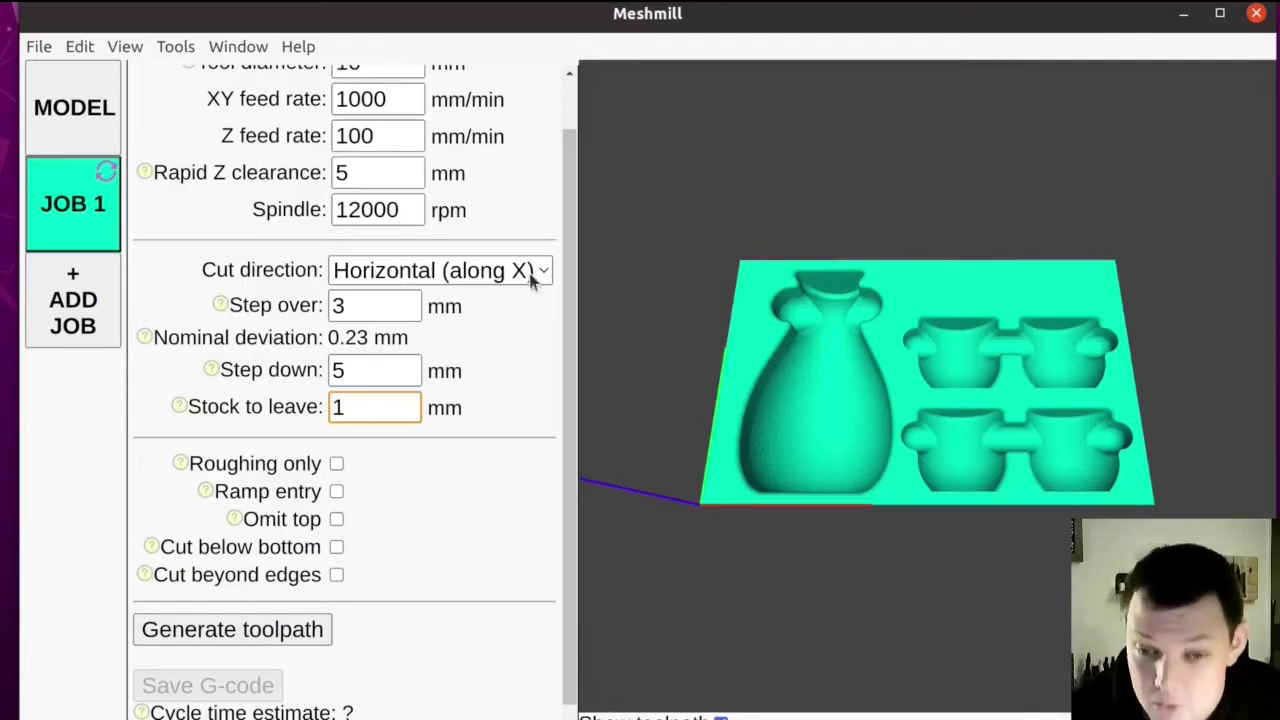
{"action": "scroll", "coordinate": [523, 340], "scroll_direction": "down", "scroll_amount": 1}
Confirm the 1 mm stock and turn on Roughing only and Omit top for Job 1
{"action": "left_click", "coordinate": [508, 397]}
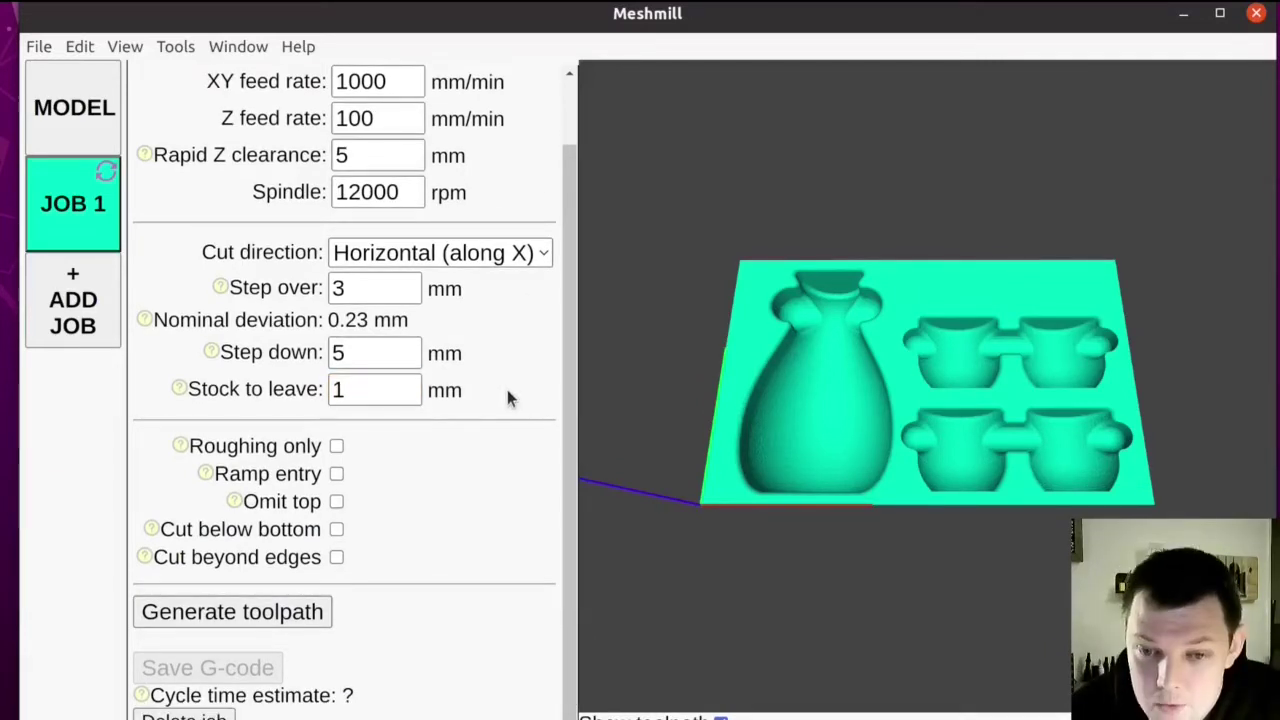
{"action": "left_click", "coordinate": [337, 448]}
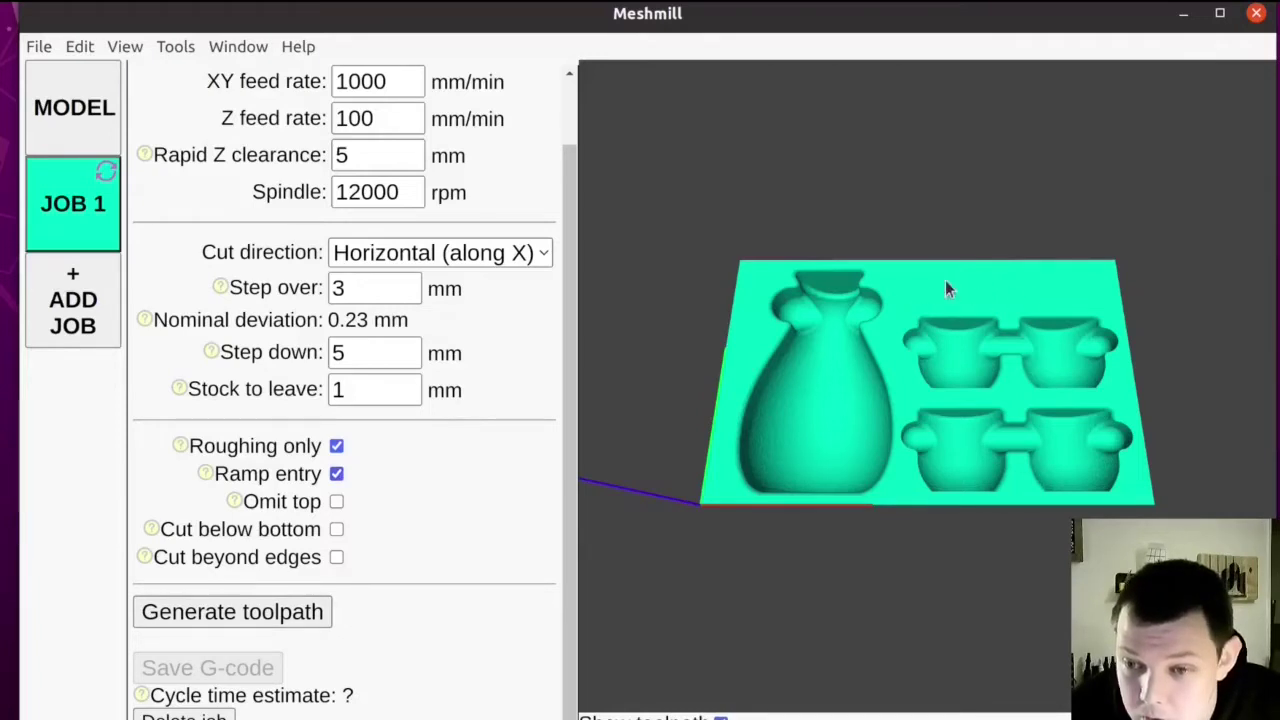
{"action": "left_click", "coordinate": [336, 502]}
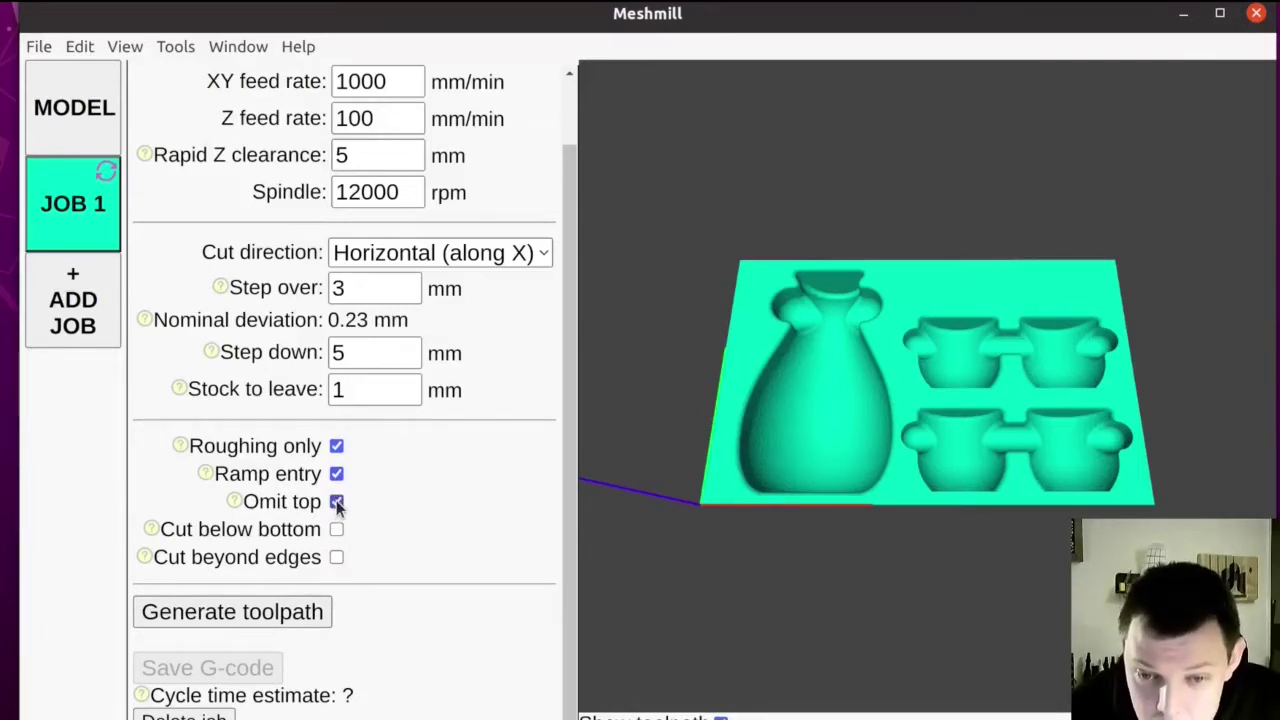
Generate Job 1's roughing toolpath (25m57s estimate) and orbit to inspect the cup pockets
{"action": "left_click", "coordinate": [294, 614]}
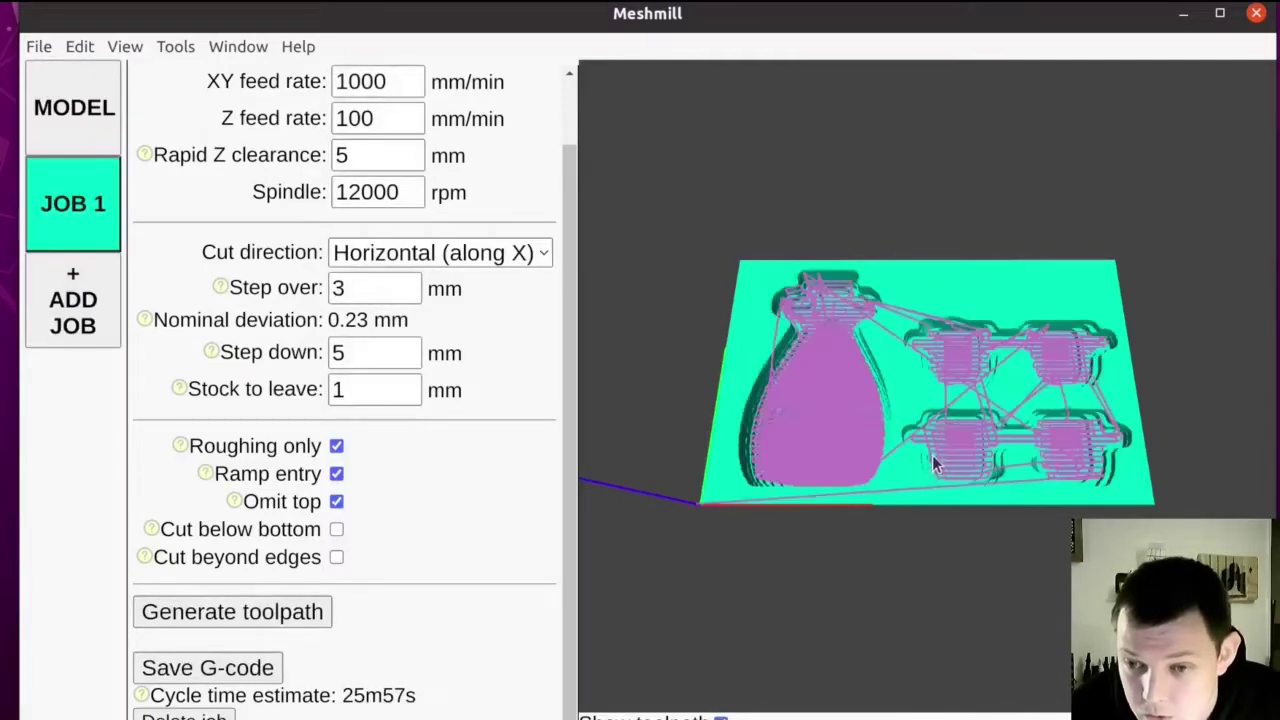
{"action": "scroll", "coordinate": [933, 461], "scroll_direction": "up", "scroll_amount": 5}
{"action": "left_click_drag", "start_coordinate": [951, 492], "coordinate": [882, 488]}
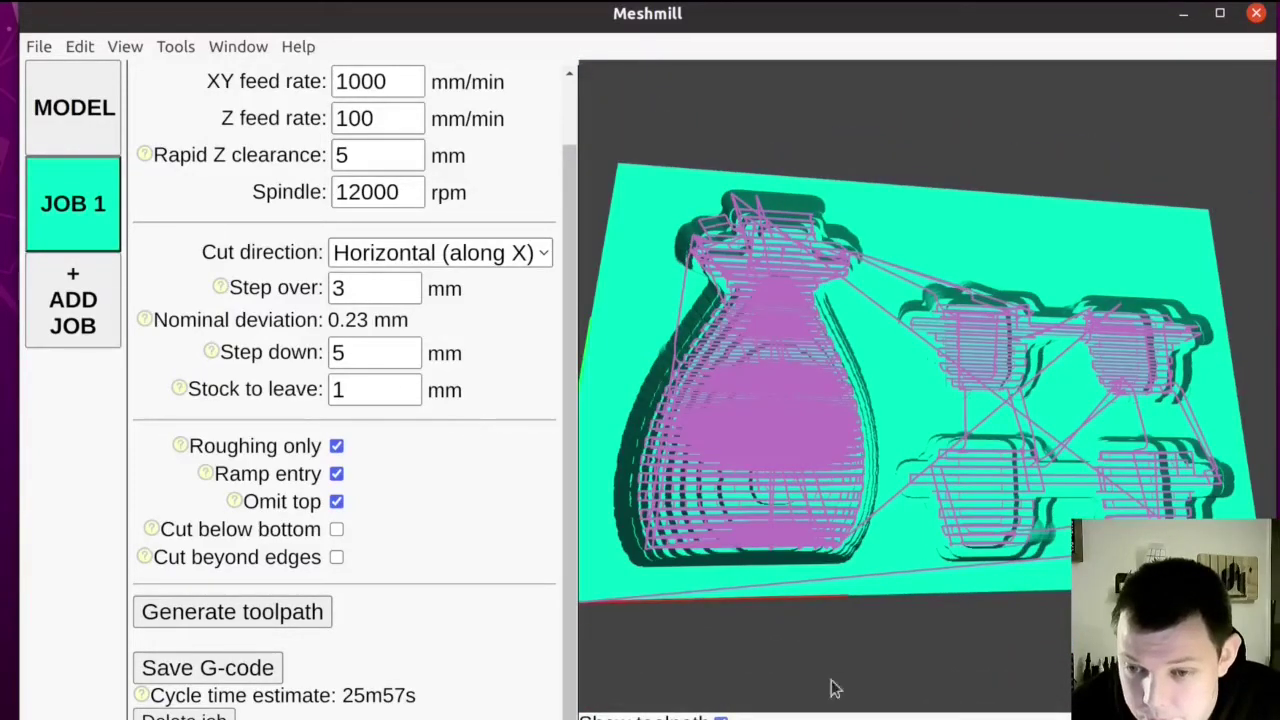
{"action": "scroll", "coordinate": [964, 486], "scroll_direction": "up", "scroll_amount": 5}
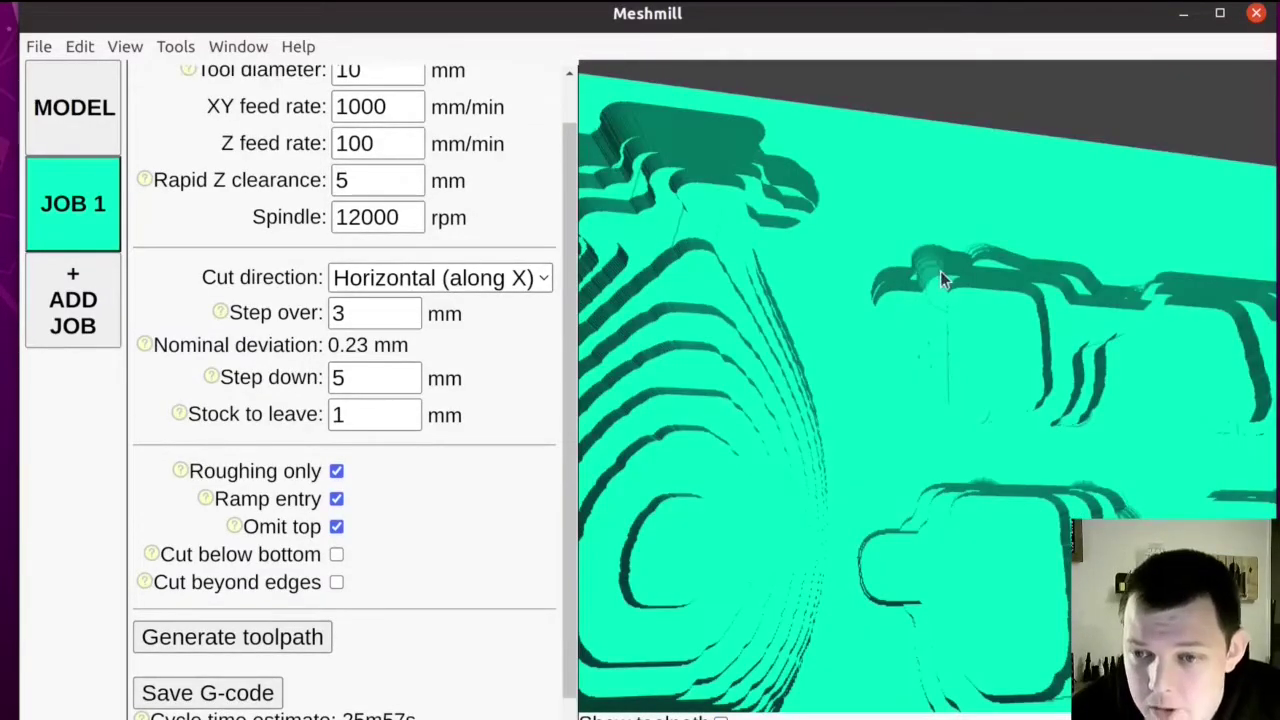
{"action": "left_click_drag", "start_coordinate": [940, 271], "coordinate": [891, 354]}
{"action": "scroll", "coordinate": [911, 212], "scroll_direction": "down", "scroll_amount": 2}
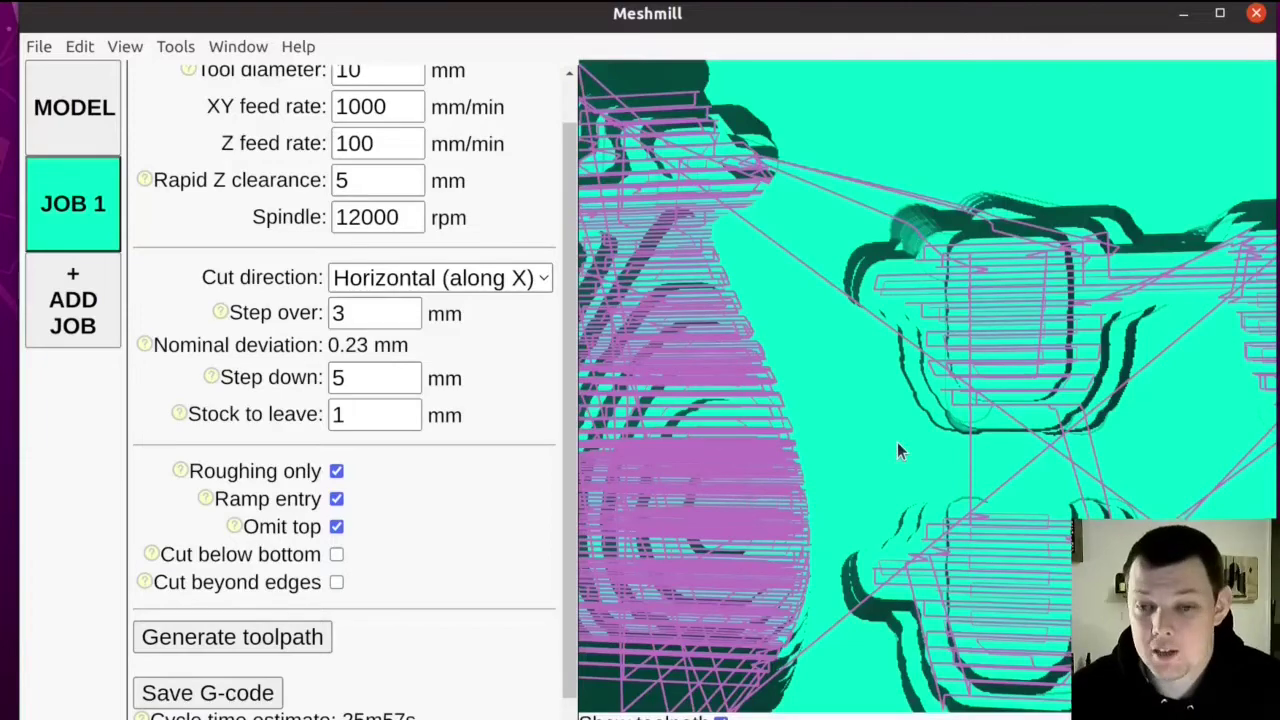
{"action": "left_click_drag", "start_coordinate": [926, 313], "coordinate": [771, 206]}
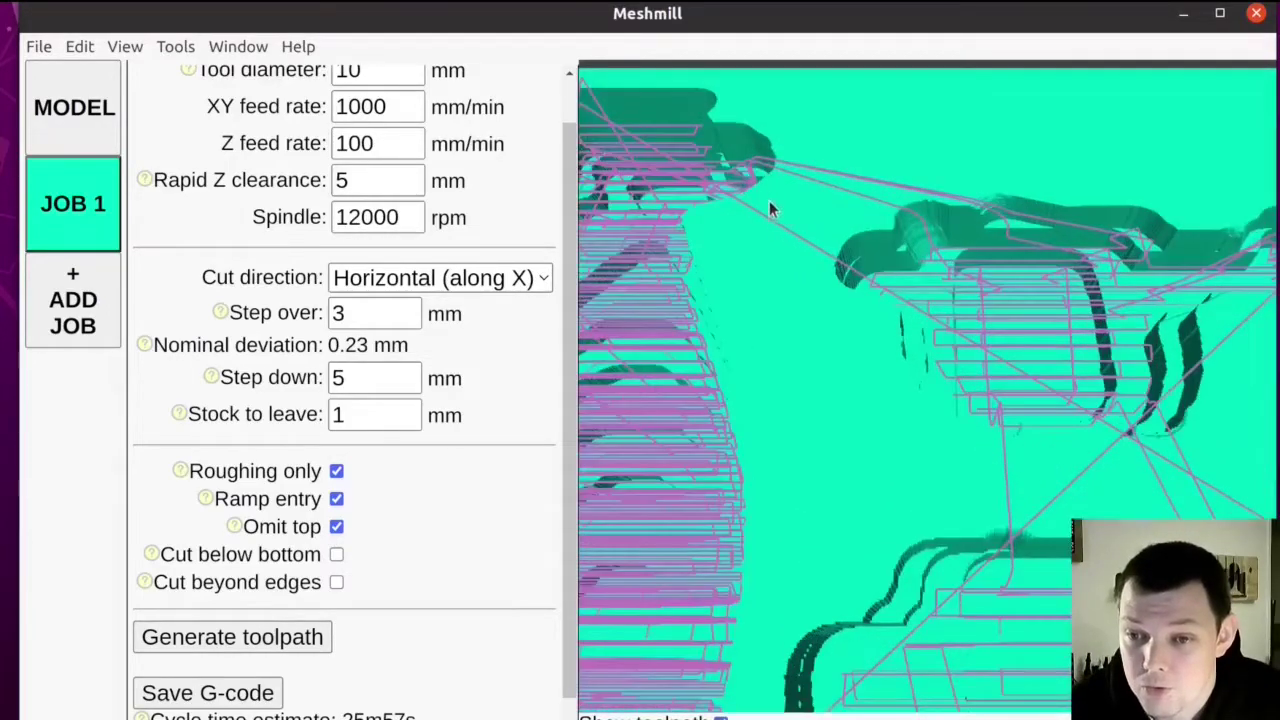
{"action": "left_click_drag", "start_coordinate": [942, 251], "coordinate": [952, 296]}
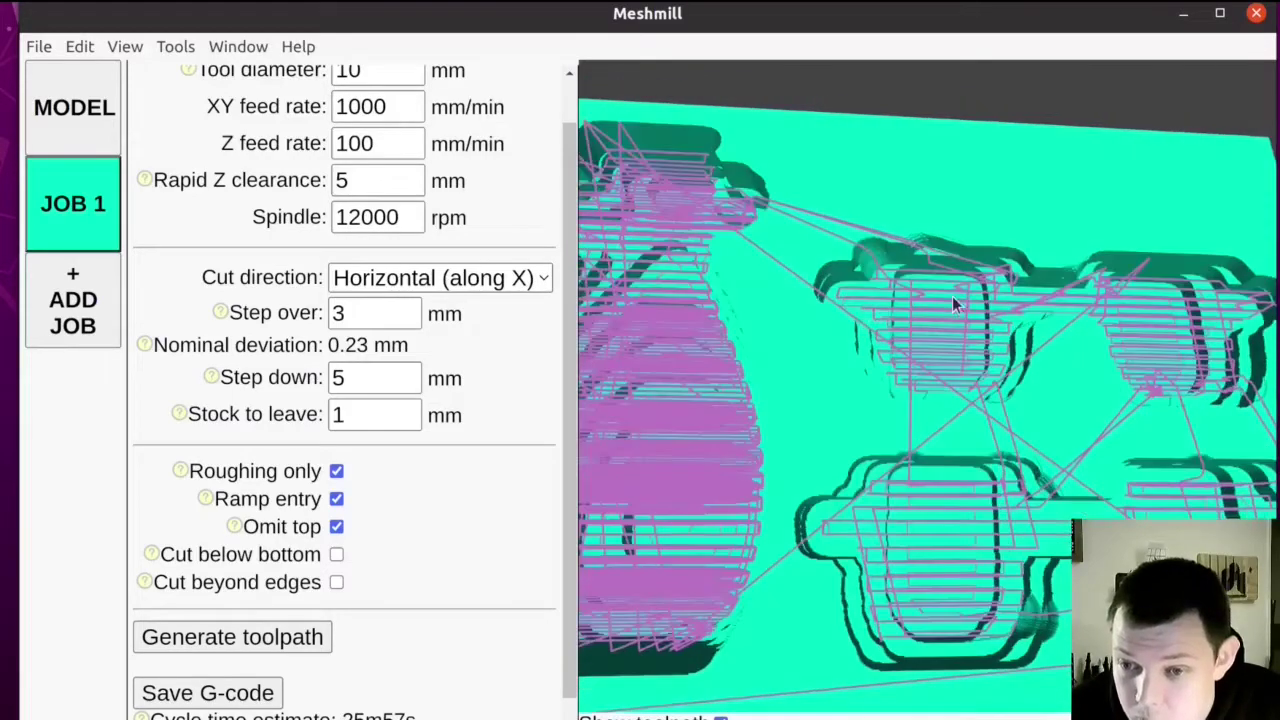
{"action": "left_click_drag", "start_coordinate": [1000, 478], "coordinate": [860, 371]}
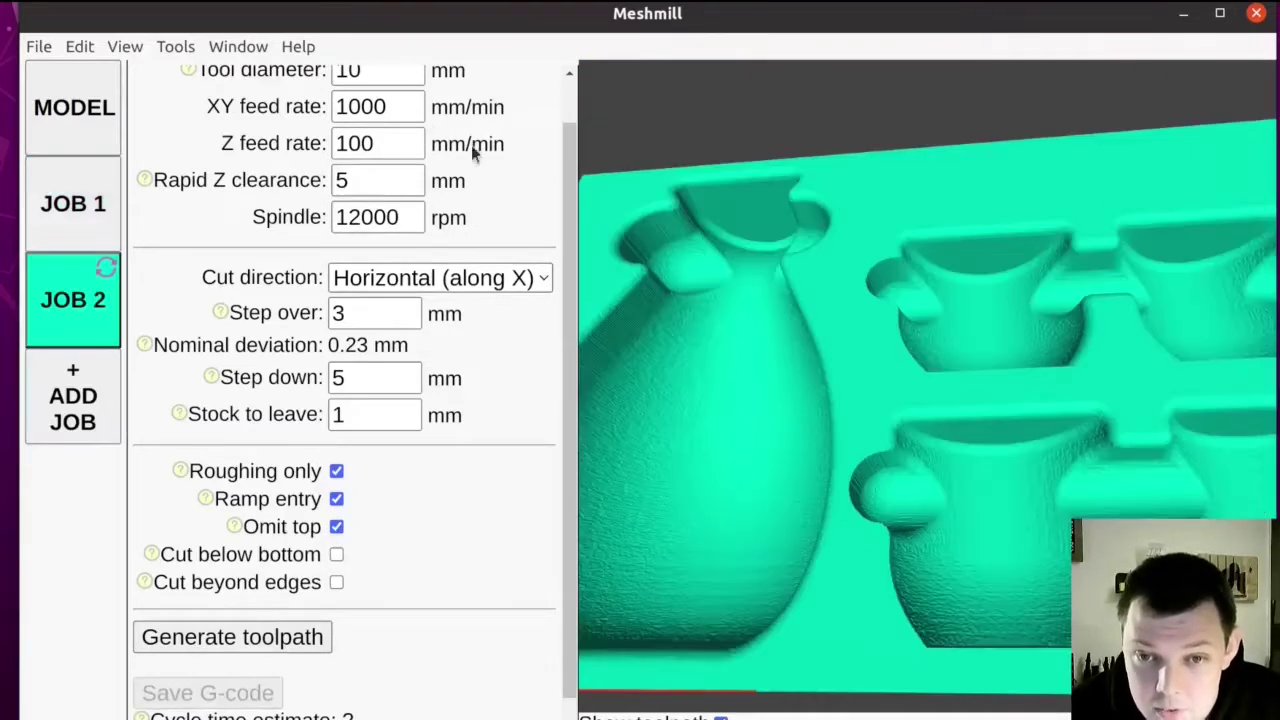
Give Job 2 a 6 mm ball-nose end mill
{"action": "scroll", "coordinate": [471, 145], "scroll_direction": "up", "scroll_amount": 1}
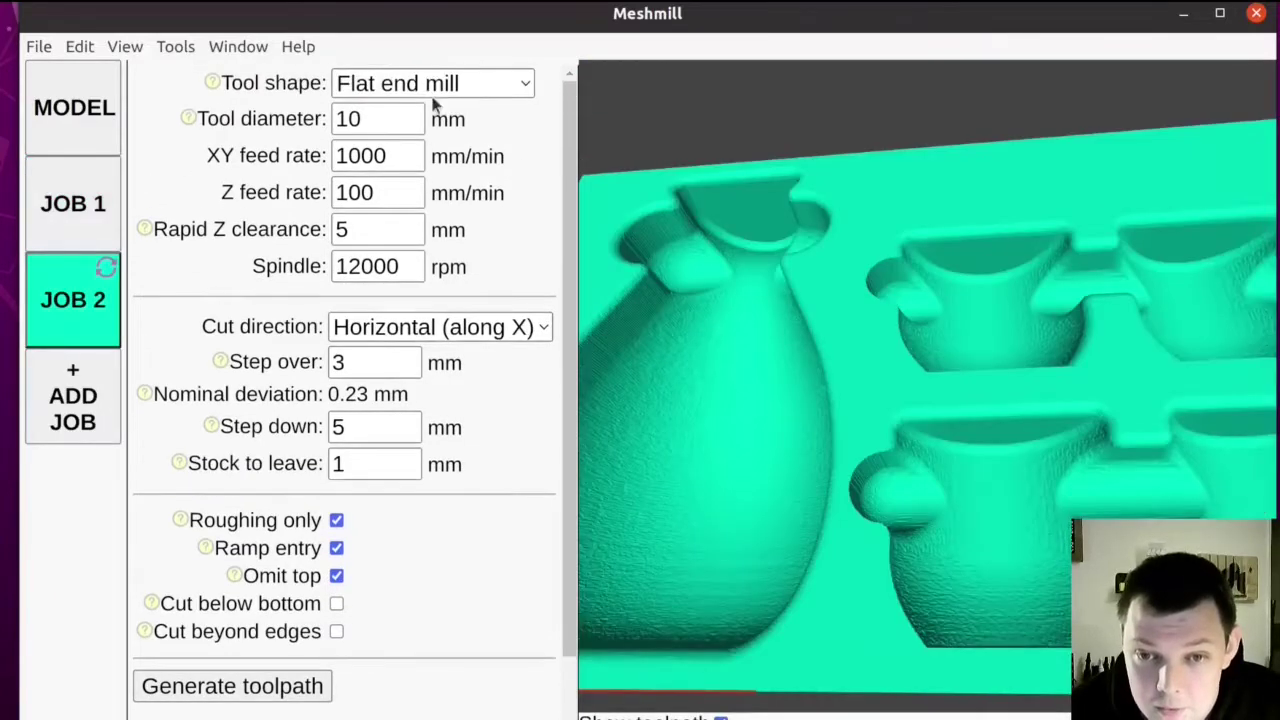
{"action": "left_click", "coordinate": [430, 85]}
{"action": "left_click", "coordinate": [422, 111]}
{"action": "double_click", "coordinate": [389, 120]}
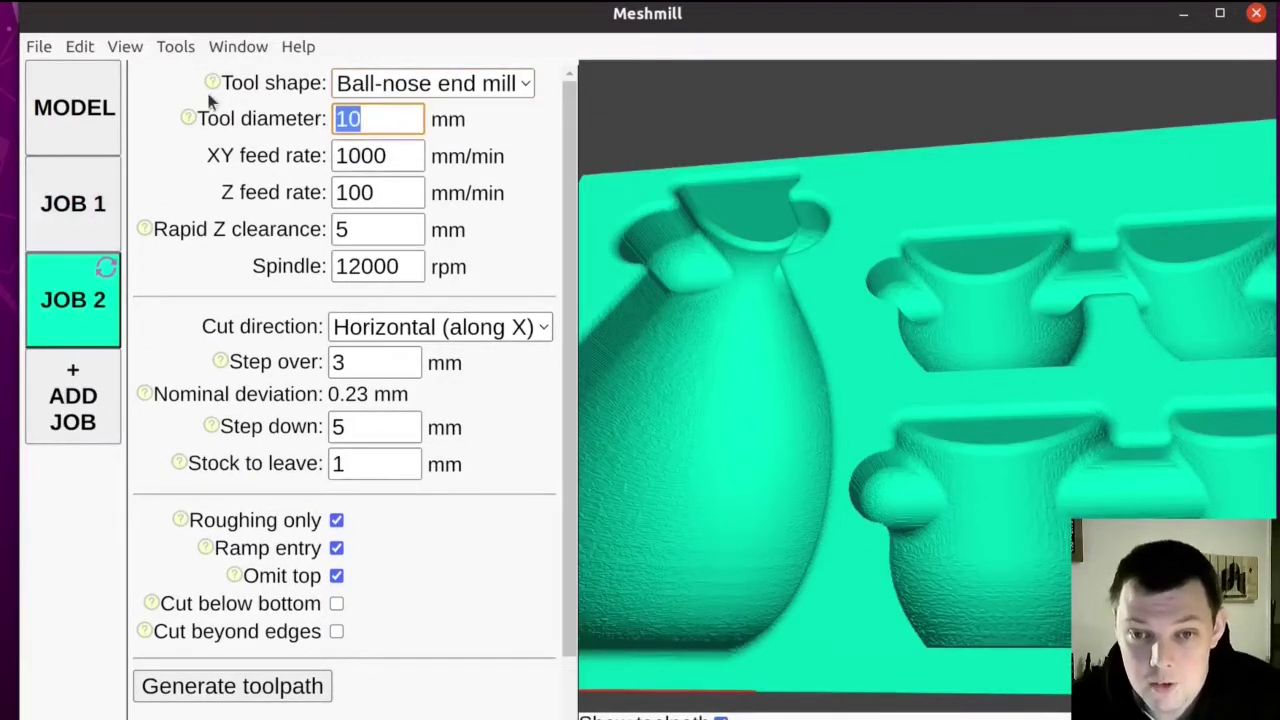
{"action": "type", "text": "6"}
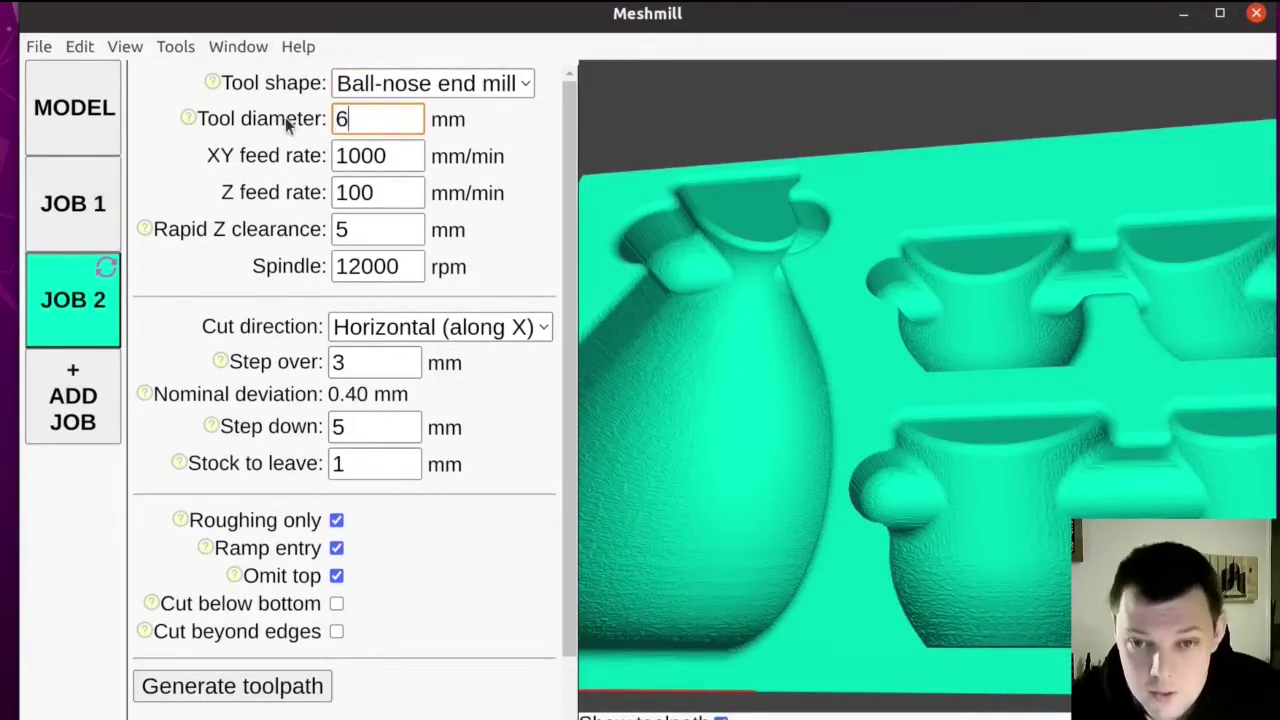
{"action": "left_click", "coordinate": [396, 155]}
Set Job 2's step over to 1 mm and step down to 500 mm, then show Model settings
{"action": "scroll", "coordinate": [406, 217], "scroll_direction": "down", "scroll_amount": 1}
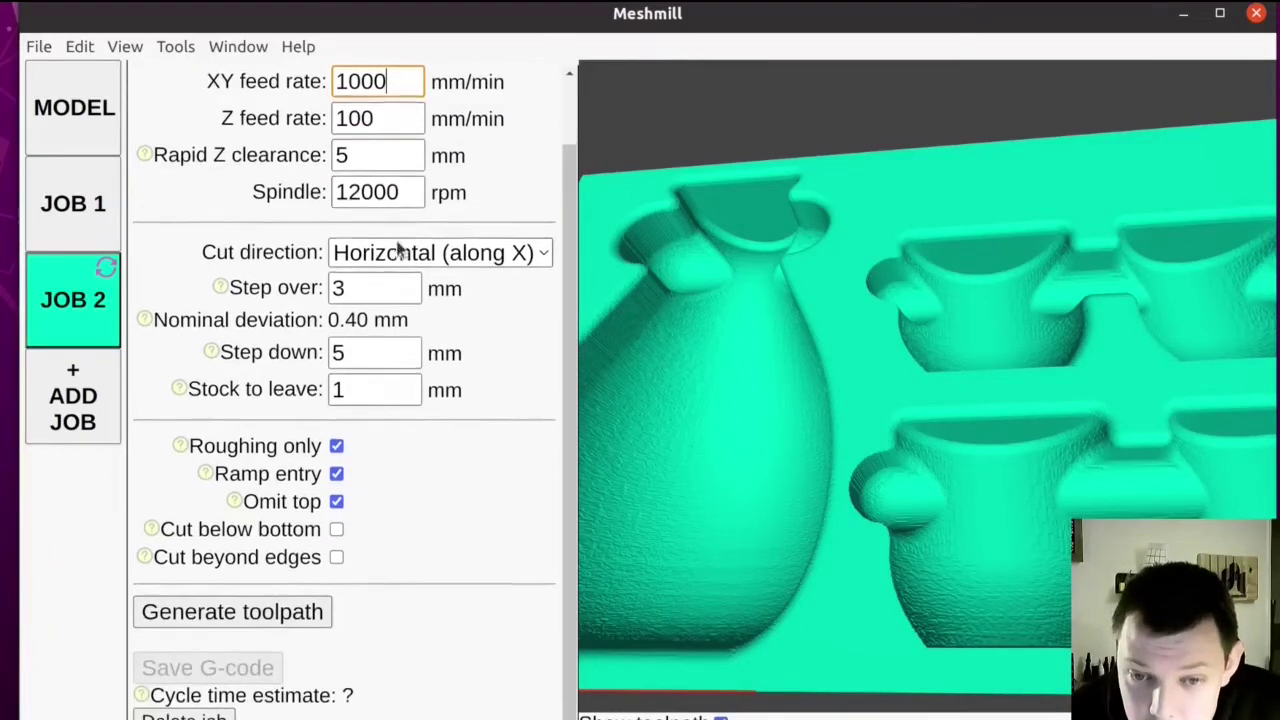
{"action": "left_click", "coordinate": [381, 290]}
{"action": "double_click", "coordinate": [381, 290]}
{"action": "type", "text": "1"}
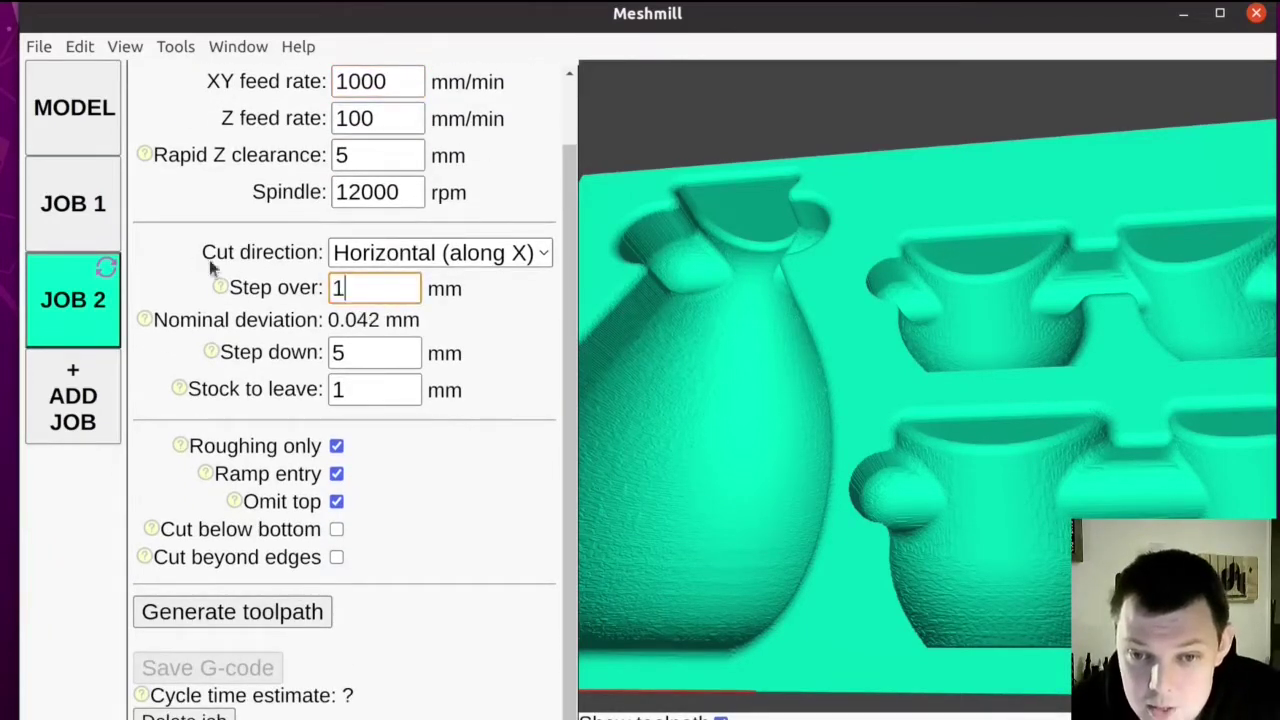
{"action": "left_click", "coordinate": [376, 353]}
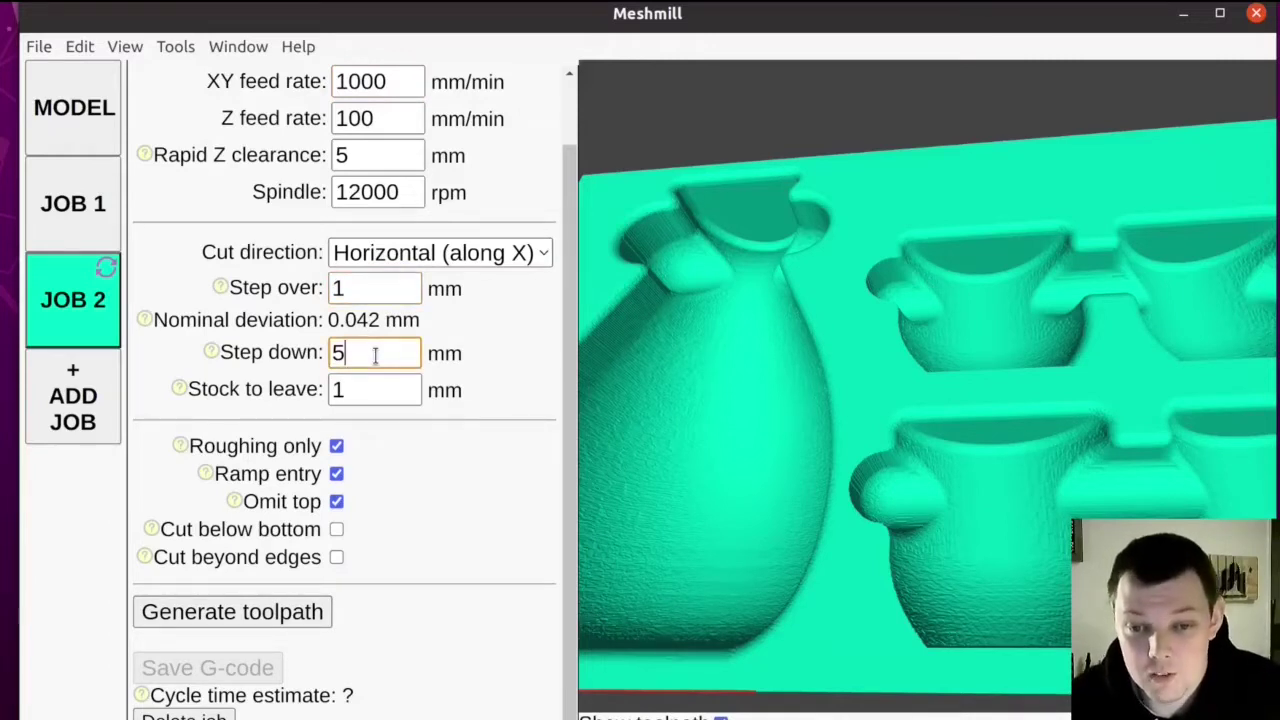
{"action": "type", "text": "00"}
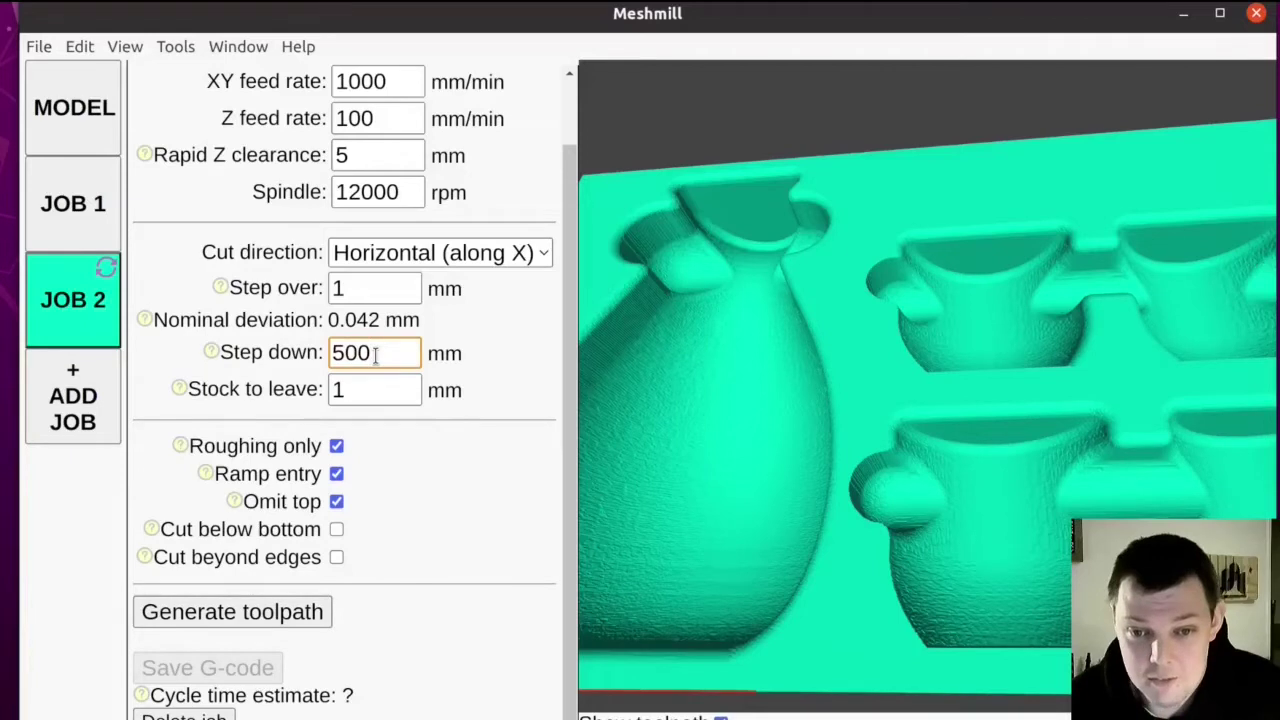
{"action": "left_click", "coordinate": [116, 145]}
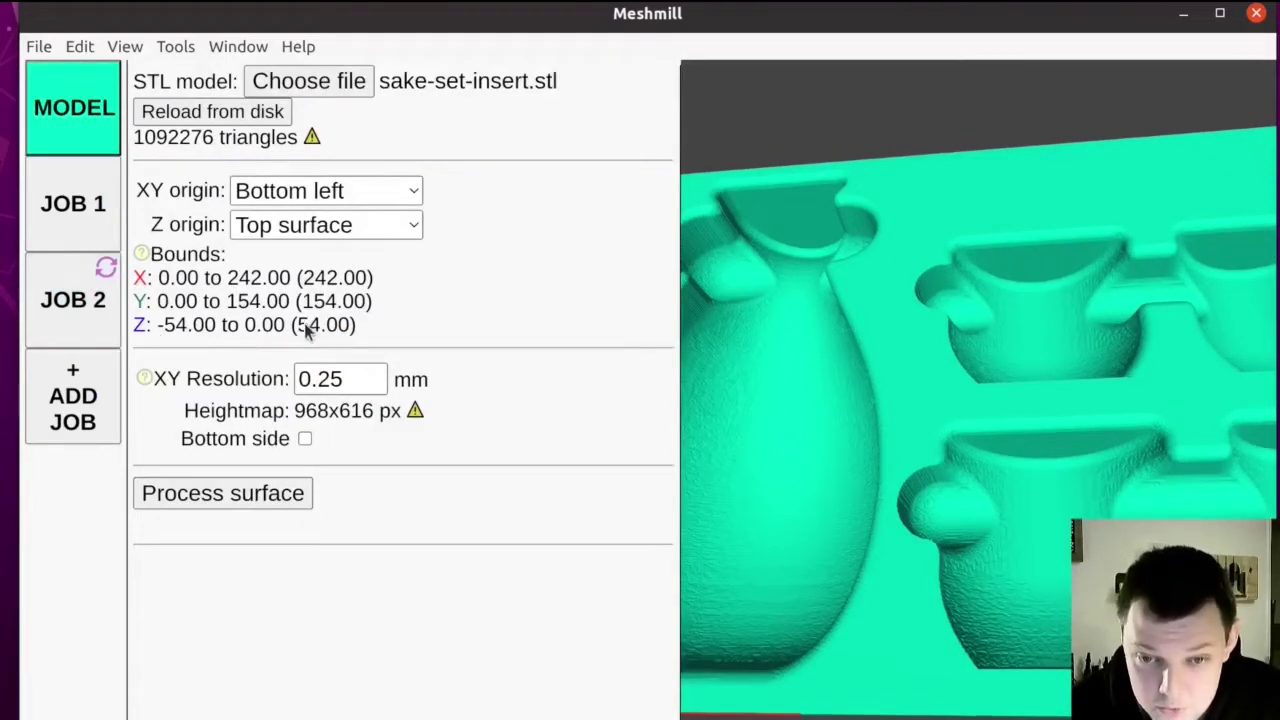
Change Job 2's step down to 9 mm and stock to leave to 0 mm
{"action": "left_click", "coordinate": [52, 299]}
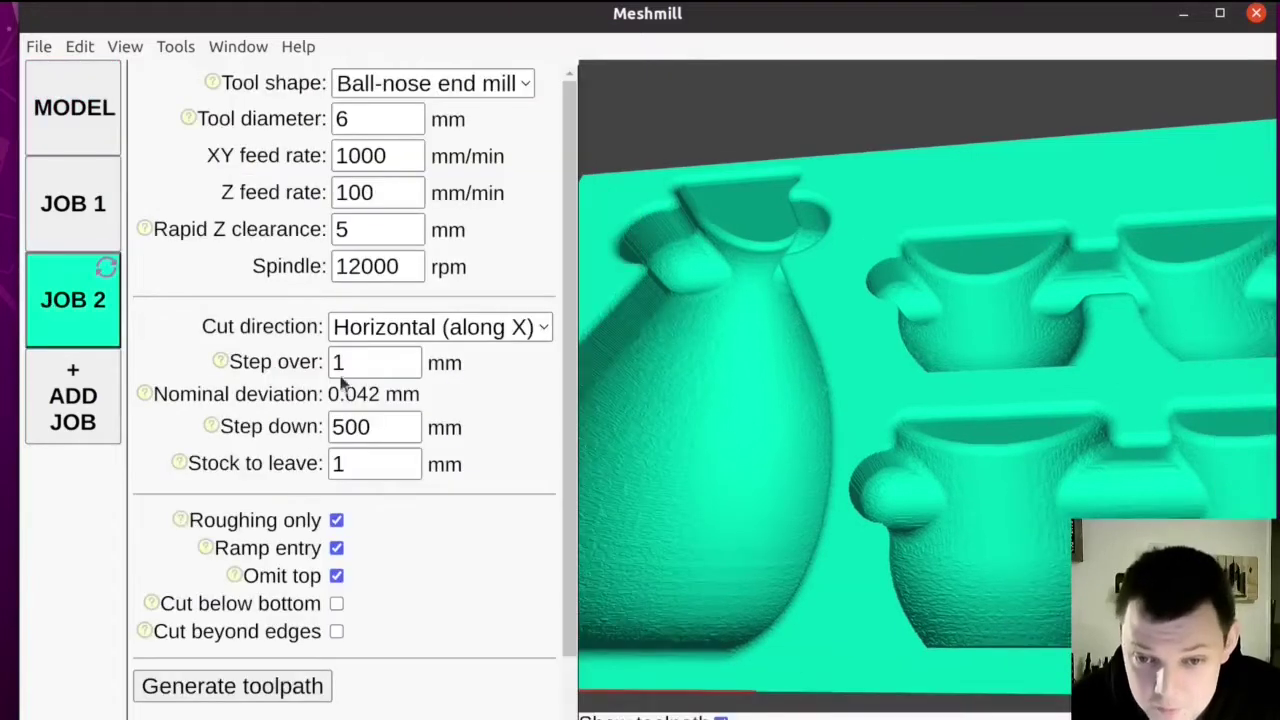
{"action": "left_click", "coordinate": [383, 426]}
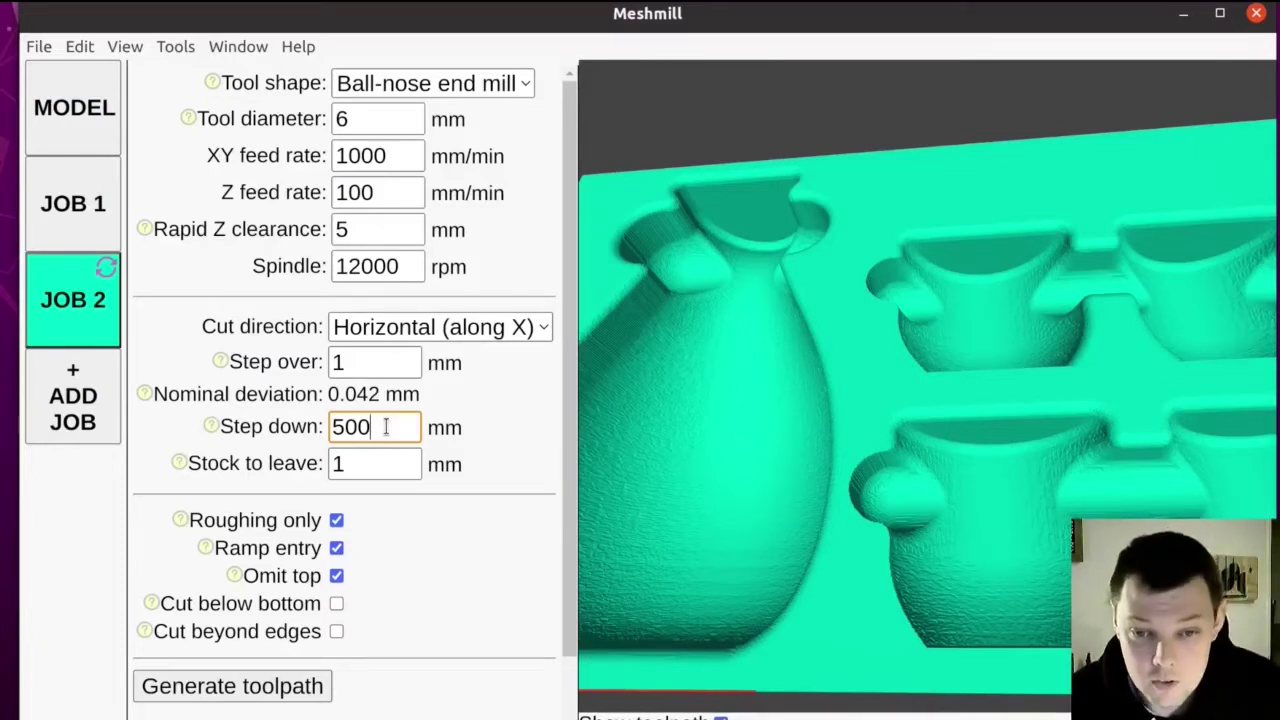
{"action": "left_click_drag", "start_coordinate": [380, 426], "coordinate": [314, 423]}
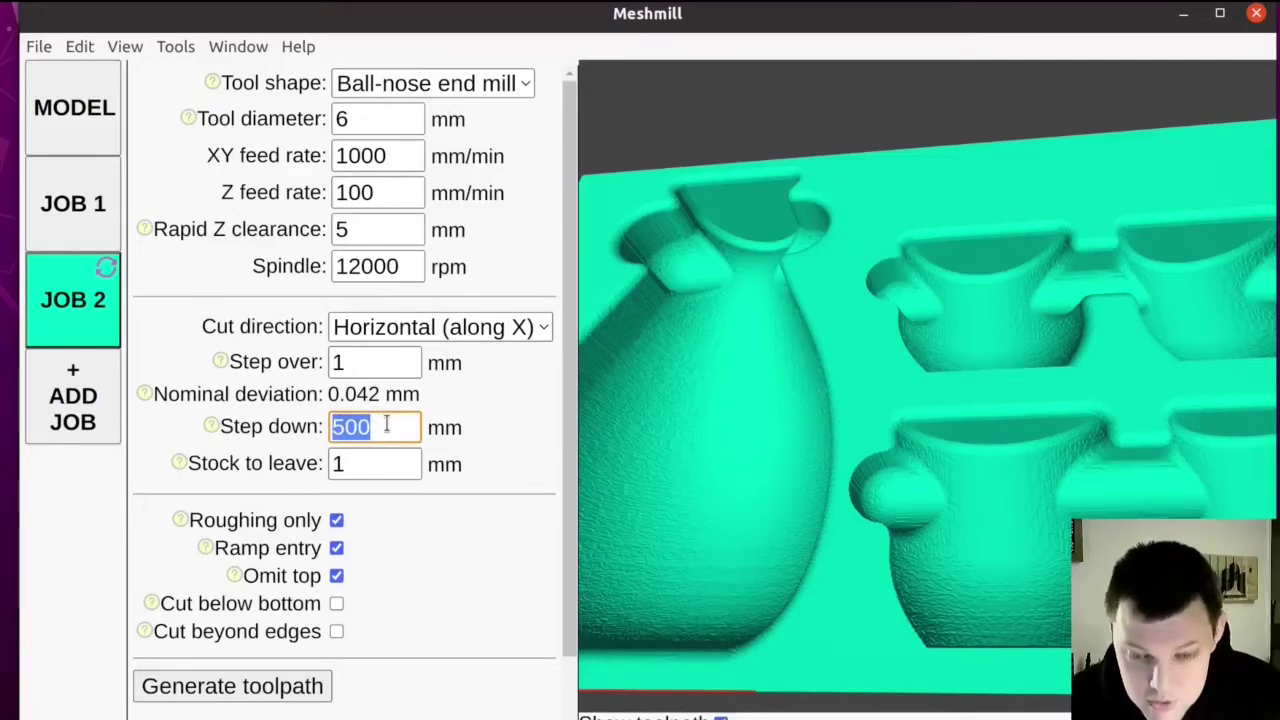
{"action": "type", "text": "9"}
{"action": "left_click", "coordinate": [386, 465]}
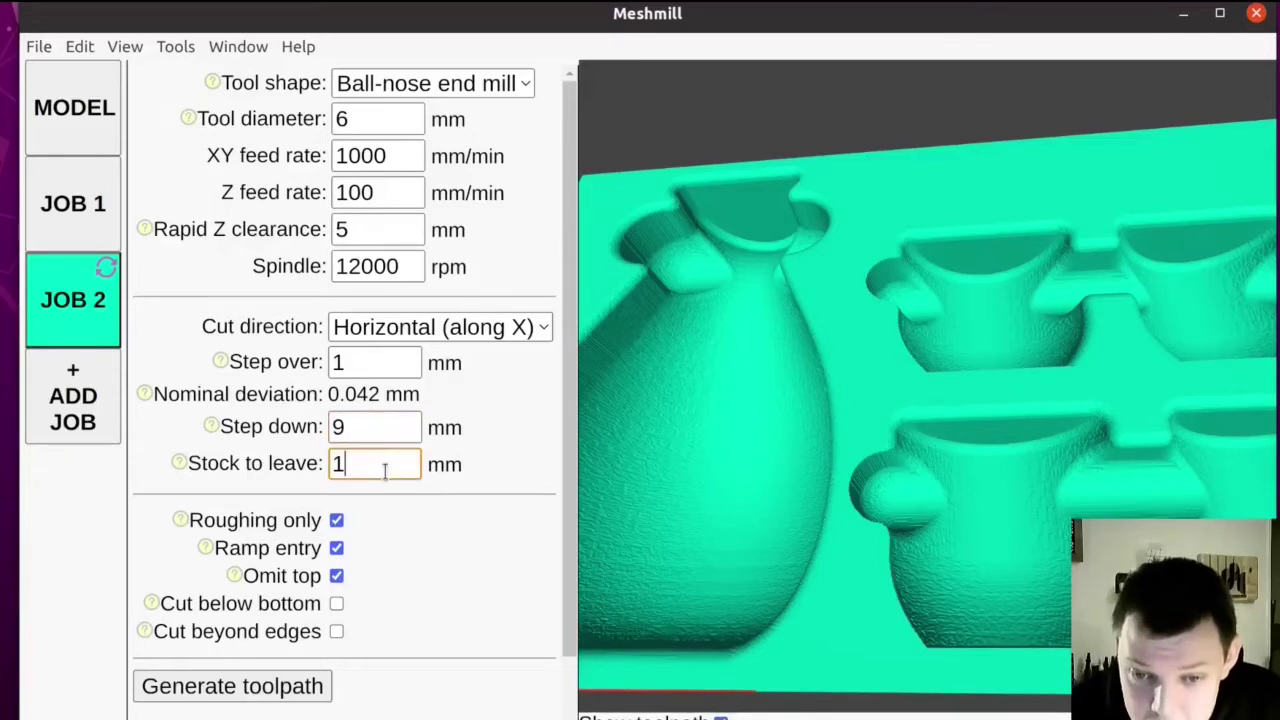
{"action": "scroll", "coordinate": [505, 434], "scroll_direction": "down", "scroll_amount": 1}
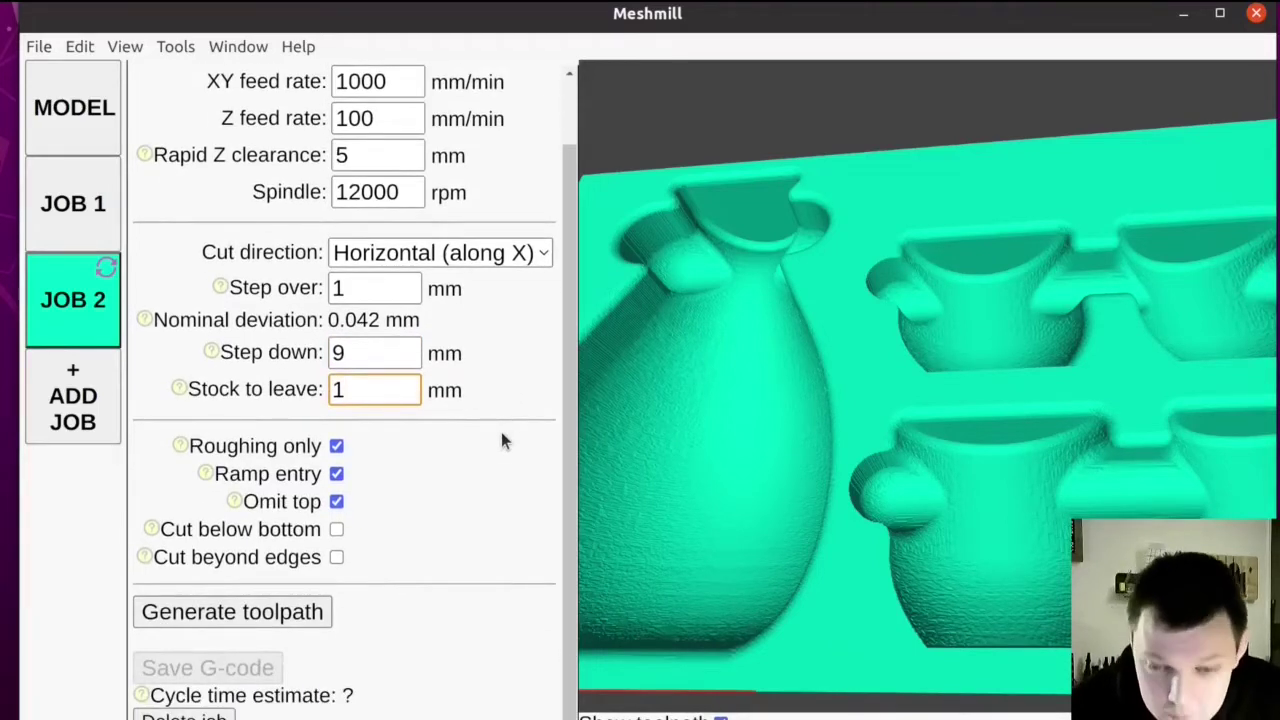
{"action": "key", "text": "BackSpace"}
{"action": "type", "text": "0"}
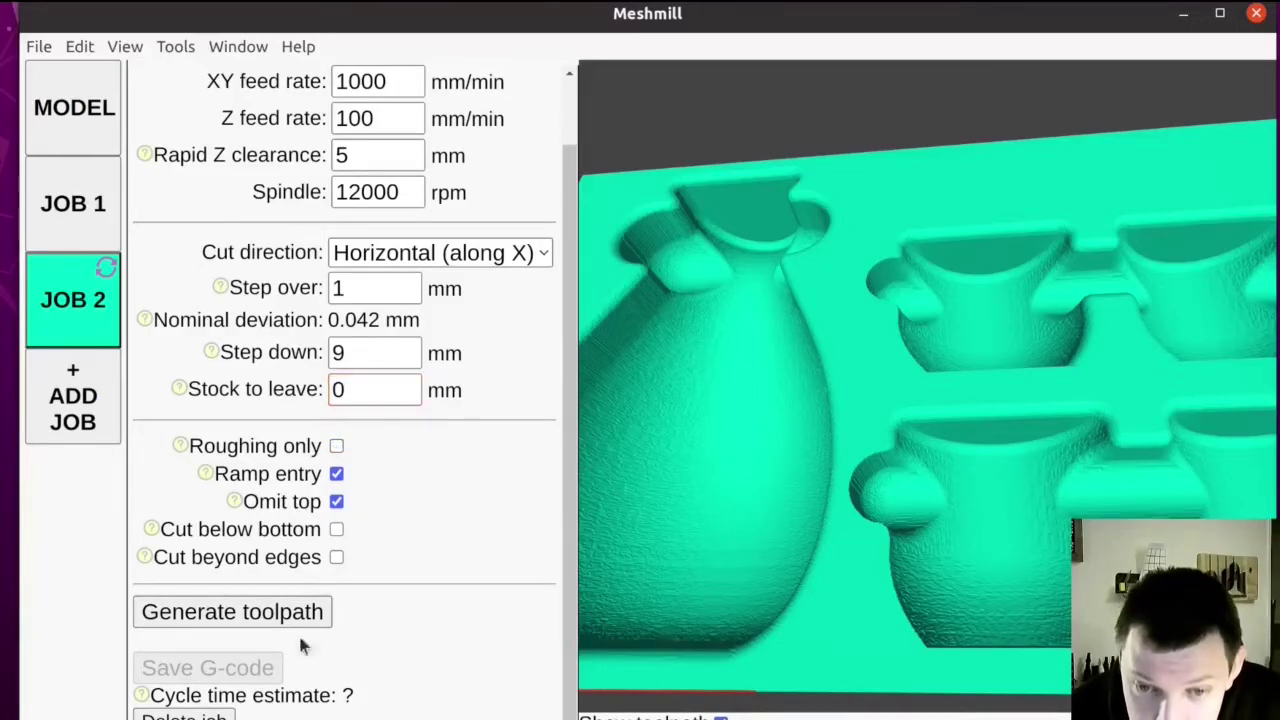
Generate Job 2's finishing toolpath (1h59m estimate) and orbit around the vase surface
{"action": "left_click", "coordinate": [246, 614]}
{"action": "mouse_move", "coordinate": [890, 401]}
{"action": "left_mouse_down"}
{"action": "mouse_move", "coordinate": [872, 433]}
{"action": "mouse_move", "coordinate": [757, 371]}
{"action": "mouse_move", "coordinate": [894, 200]}
{"action": "mouse_move", "coordinate": [825, 462]}
{"action": "left_mouse_up"}
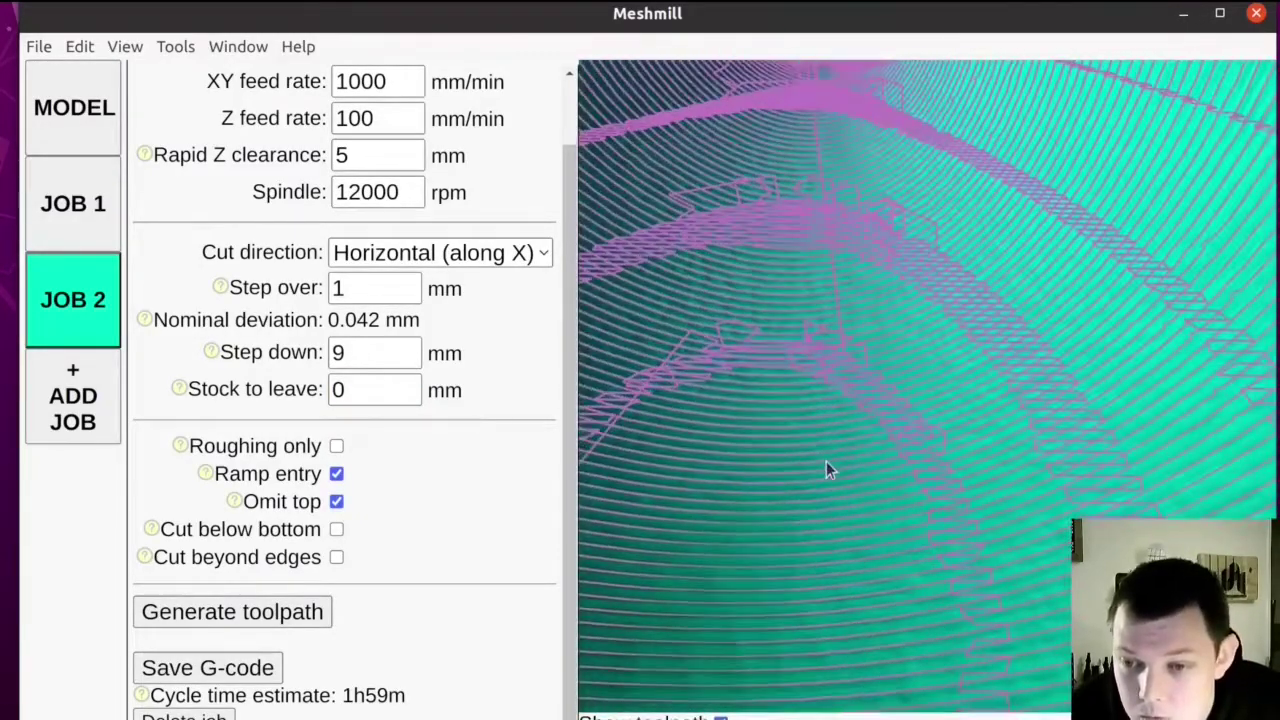
{"action": "left_click_drag", "start_coordinate": [951, 345], "coordinate": [983, 317]}
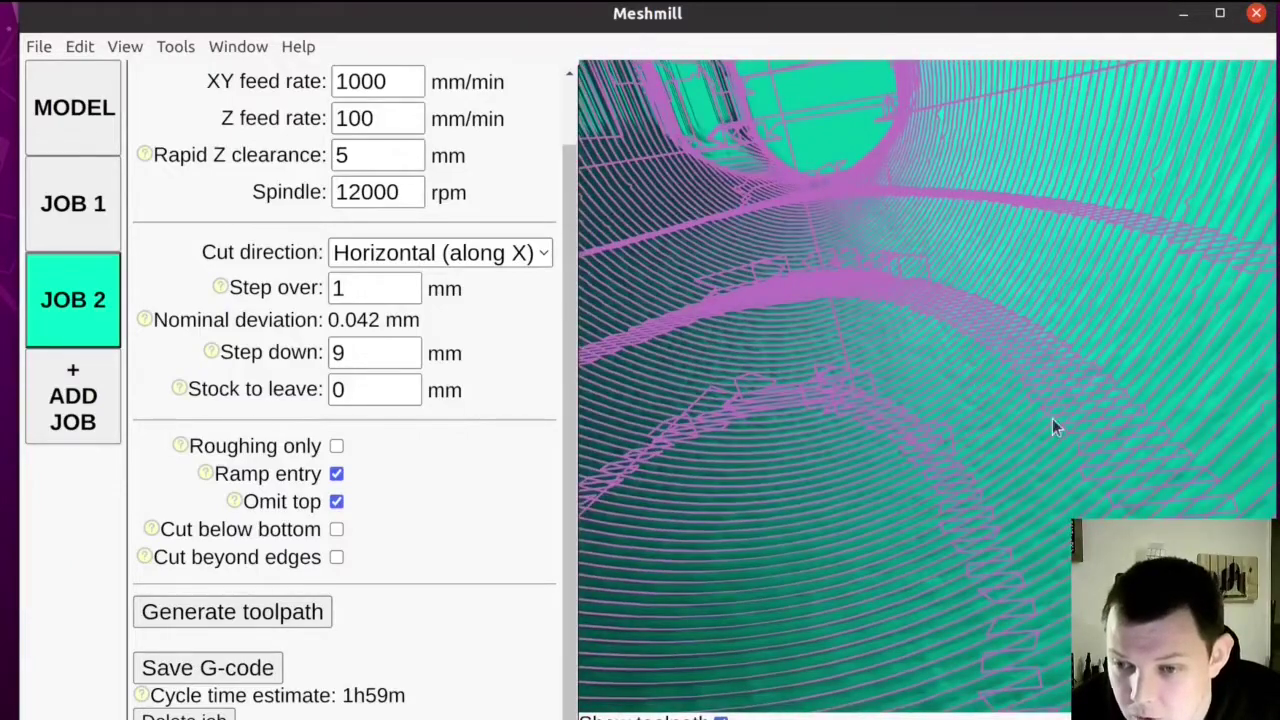
{"action": "left_click_drag", "start_coordinate": [974, 506], "coordinate": [880, 410]}
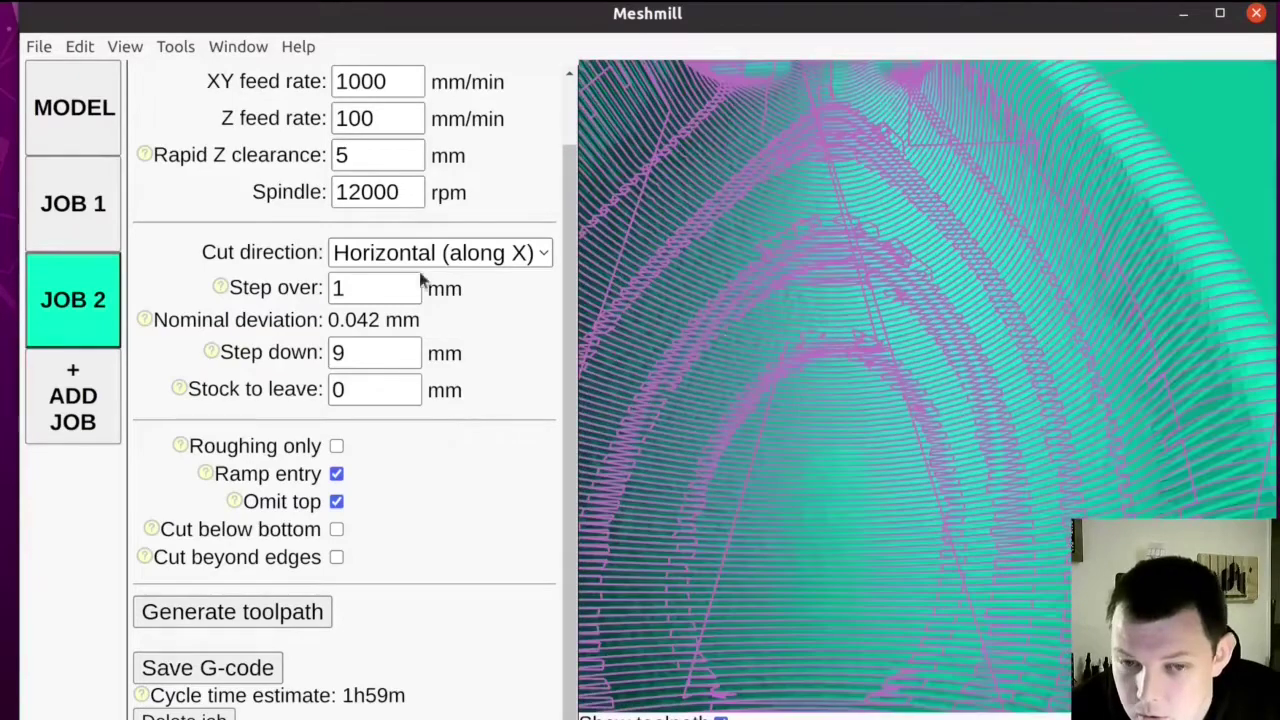
Switch to Job 1 and orbit its roughing toolpath to compare
{"action": "left_click", "coordinate": [87, 207]}
{"action": "left_click_drag", "start_coordinate": [740, 363], "coordinate": [847, 376]}
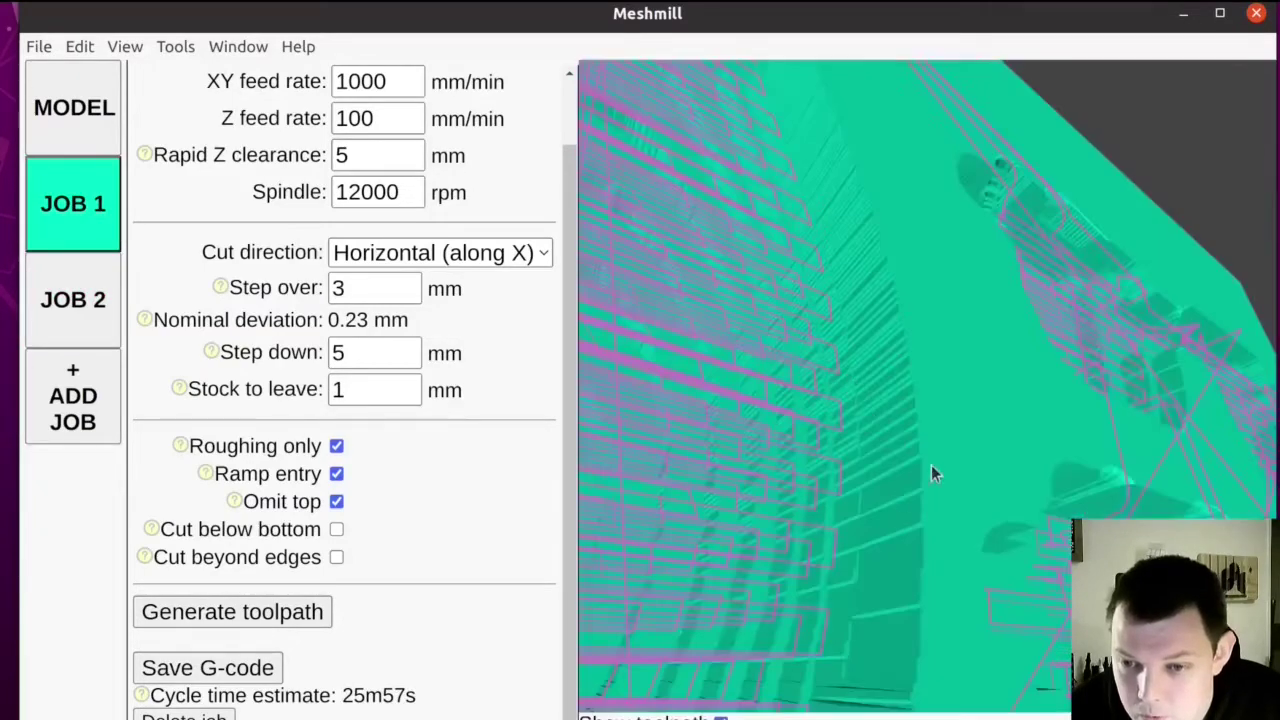
{"action": "left_click_drag", "start_coordinate": [931, 474], "coordinate": [735, 690]}
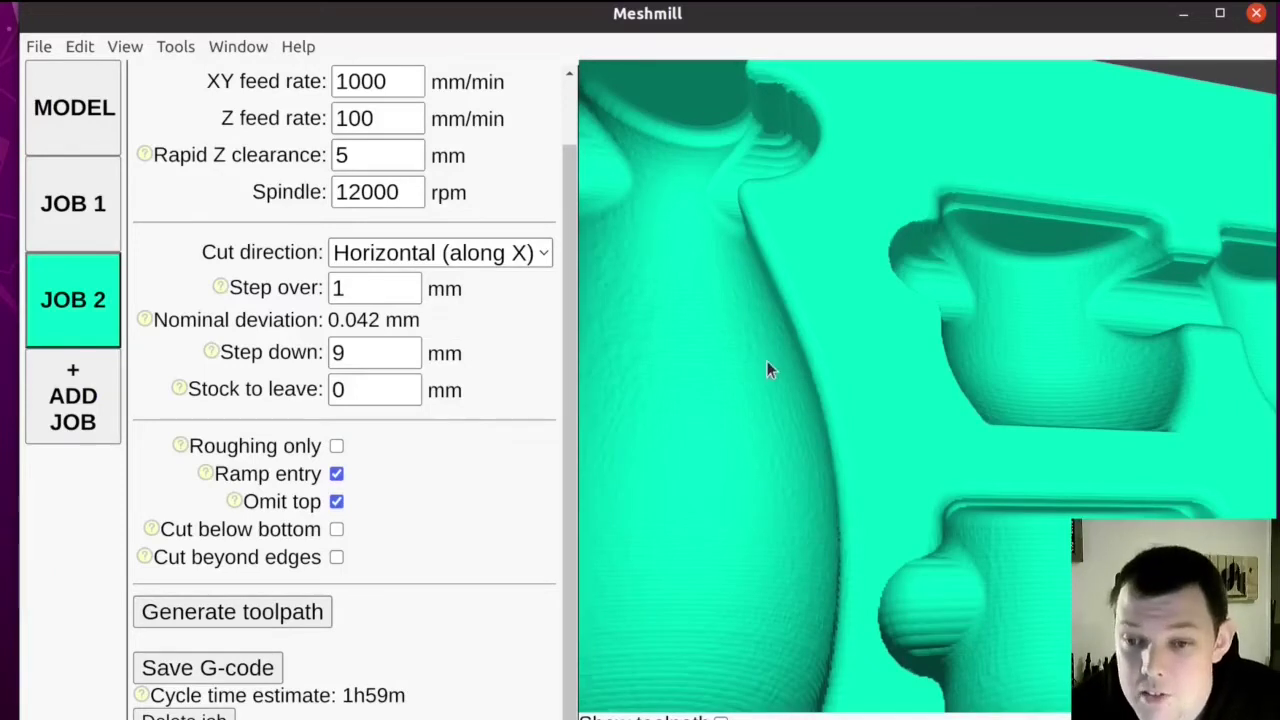
{"action": "left_click_drag", "start_coordinate": [730, 203], "coordinate": [768, 326]}
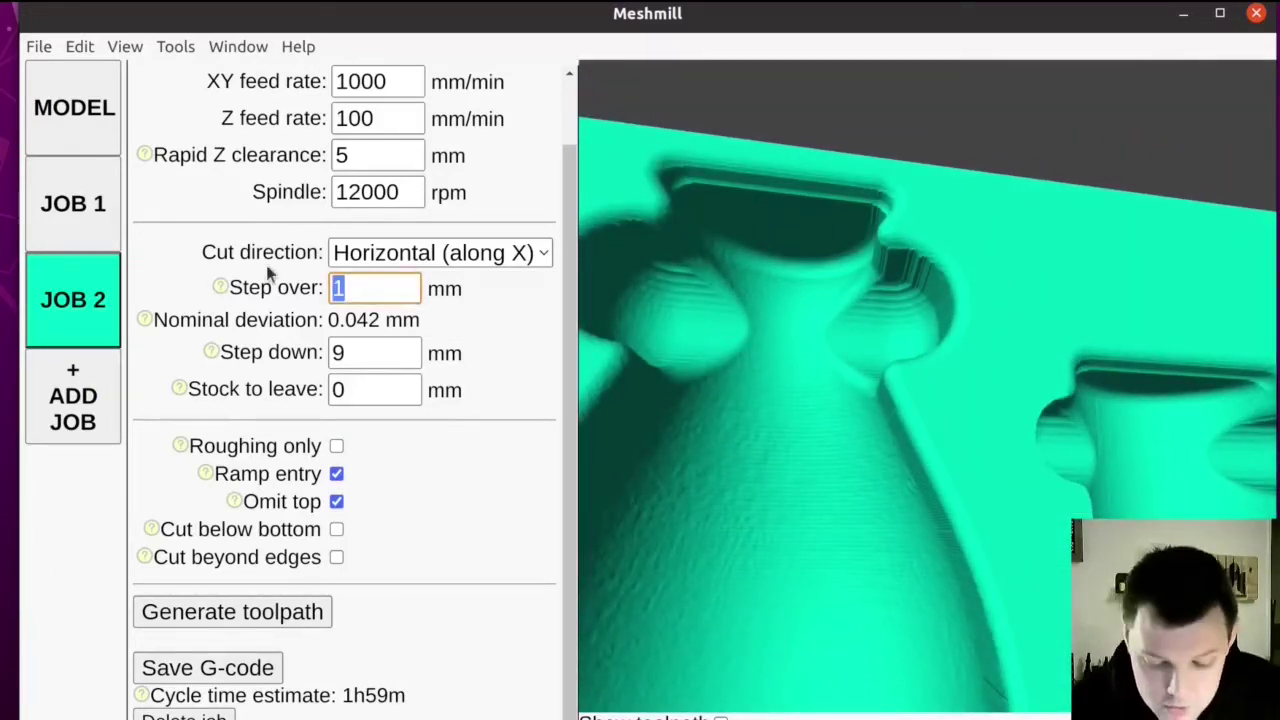
Try a 0.5 mm step over for Job 2 and regenerate, giving a 3h53m estimate
{"action": "type", "text": "0.5"}
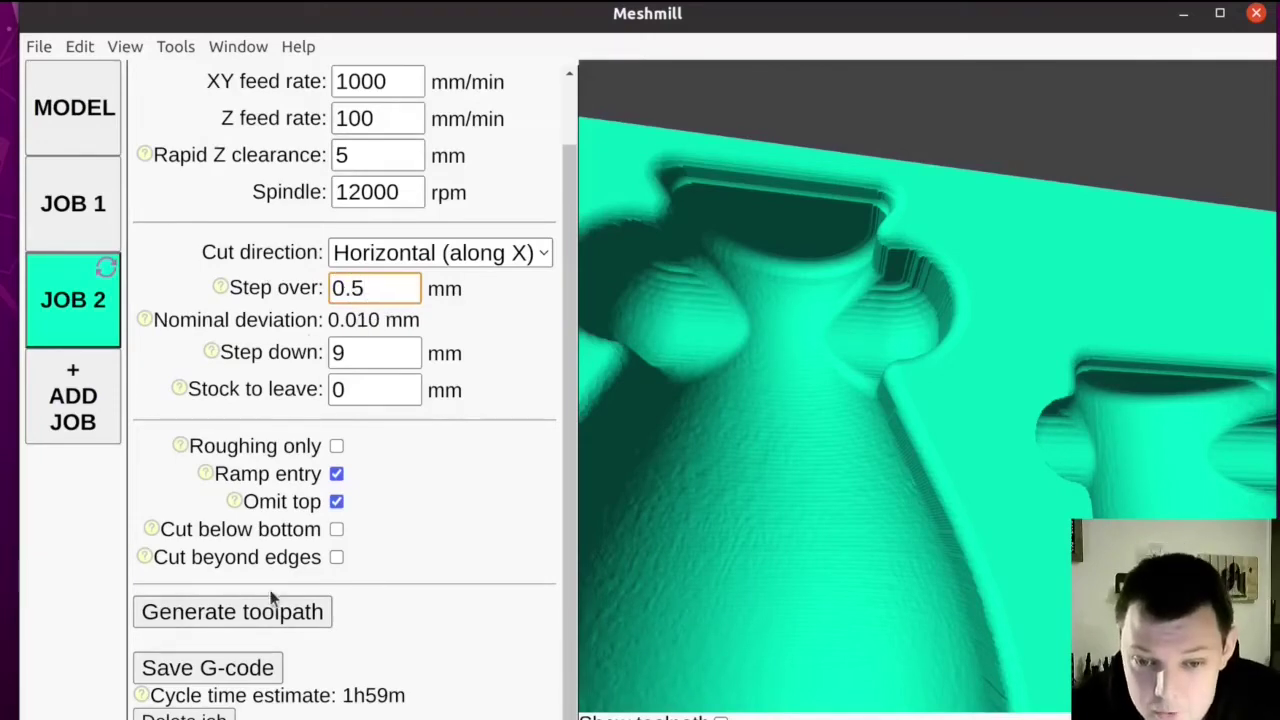
{"action": "left_click", "coordinate": [268, 614]}
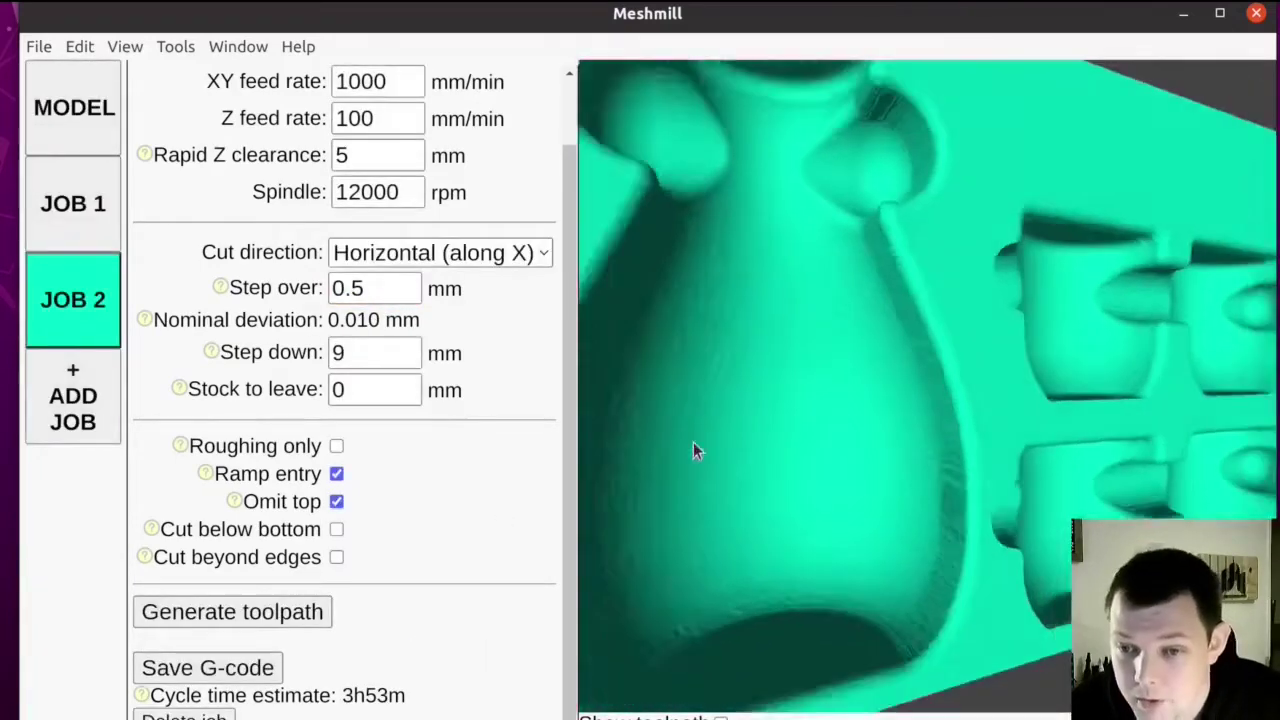
{"action": "scroll", "coordinate": [697, 452], "scroll_direction": "down", "scroll_amount": 5}
{"action": "left_click_drag", "start_coordinate": [591, 471], "coordinate": [640, 478]}
{"action": "left_click_drag", "start_coordinate": [849, 353], "coordinate": [811, 408]}
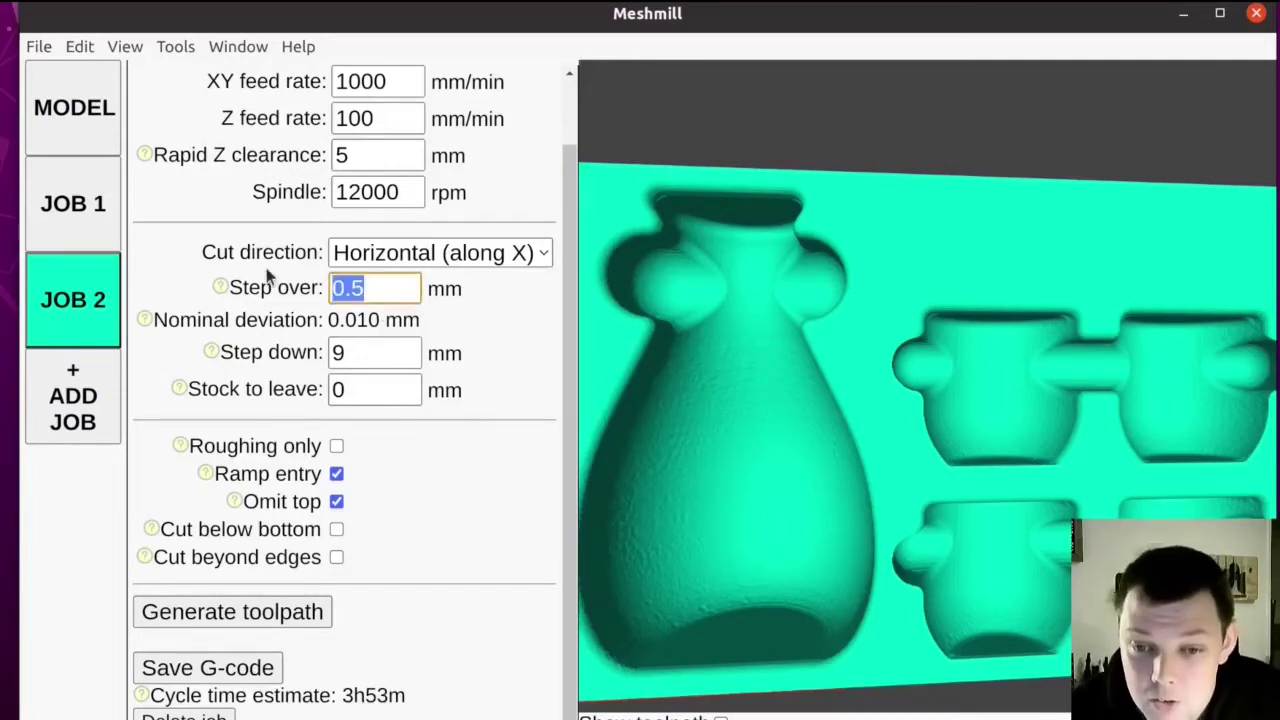
Regenerate Job 2's toolpath at 1 mm step over, back to 1h59m
{"action": "left_click", "coordinate": [277, 614]}
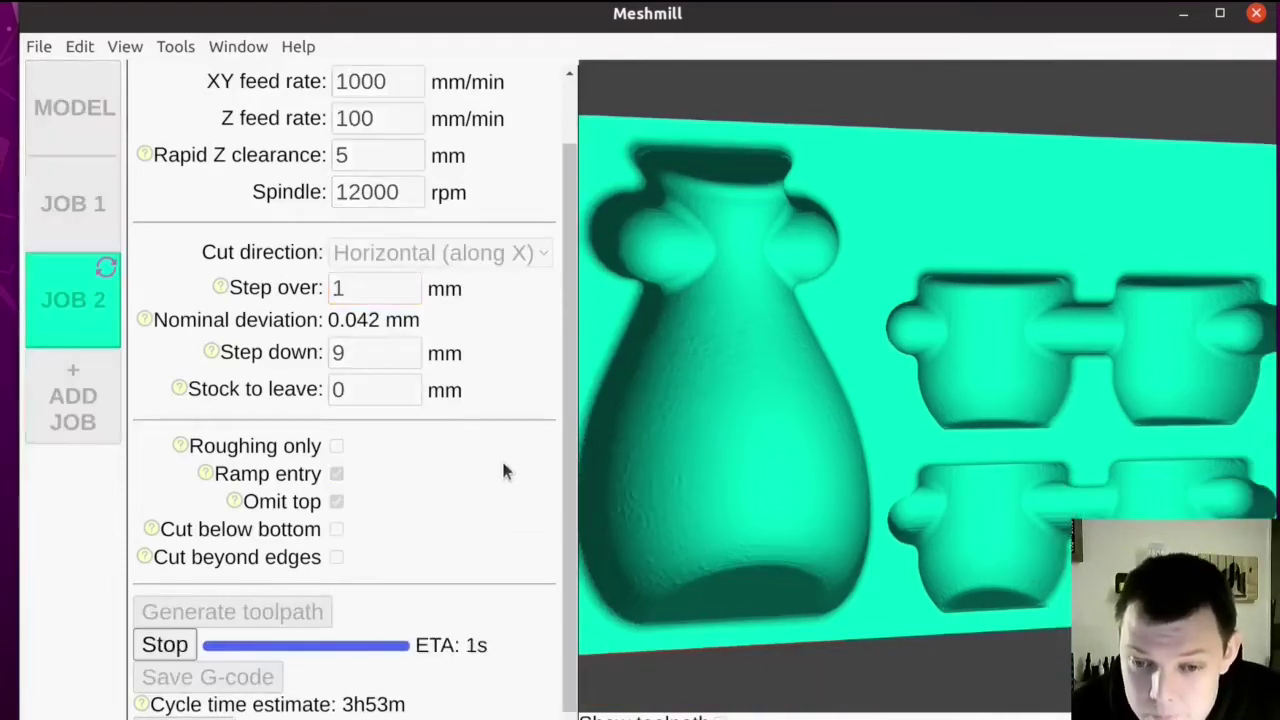
{"action": "left_click_drag", "start_coordinate": [858, 495], "coordinate": [846, 377]}
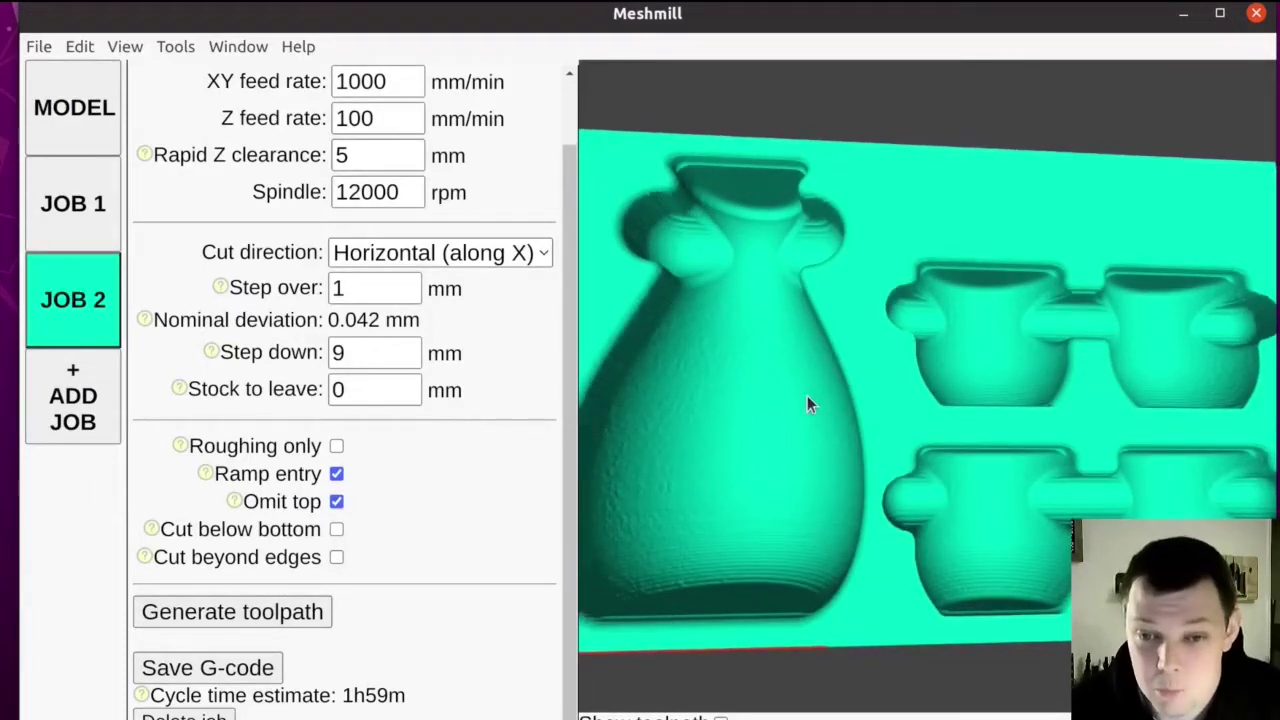
{"action": "scroll", "coordinate": [806, 403], "scroll_direction": "down", "scroll_amount": 3}
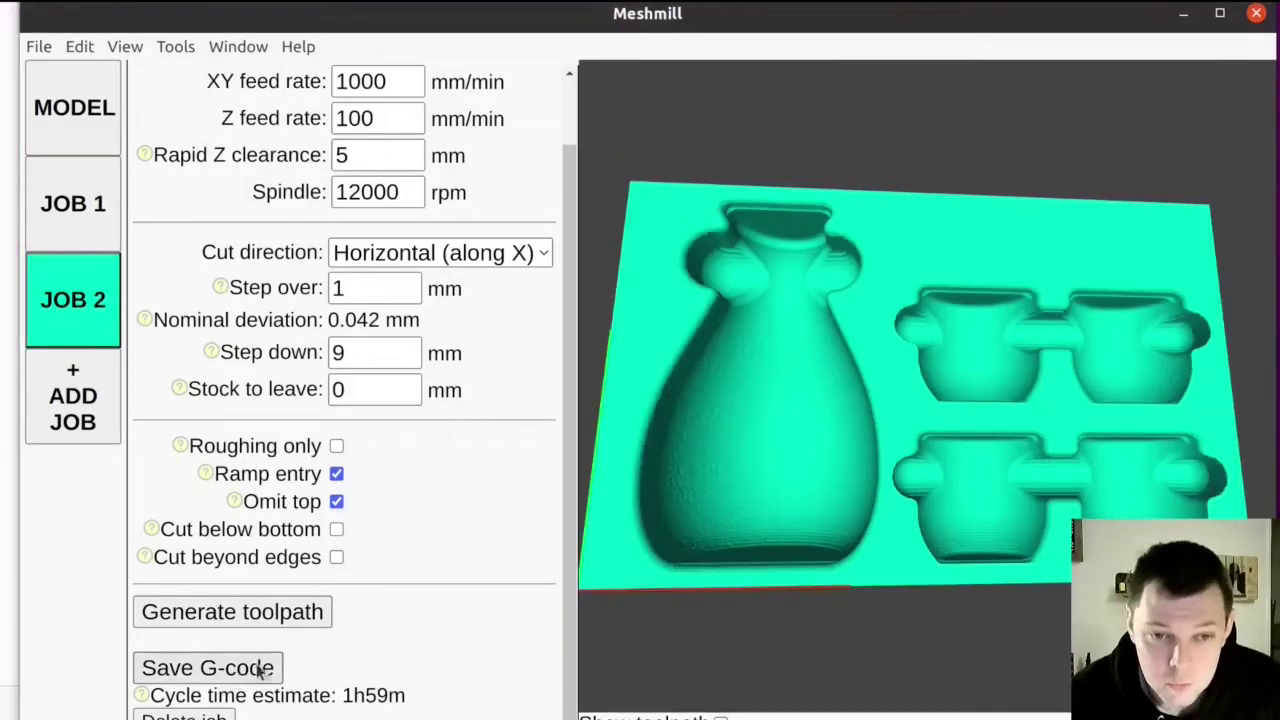
Save Job 2's toolpath as finishing.gcode in the home folder
{"action": "left_click", "coordinate": [207, 667]}
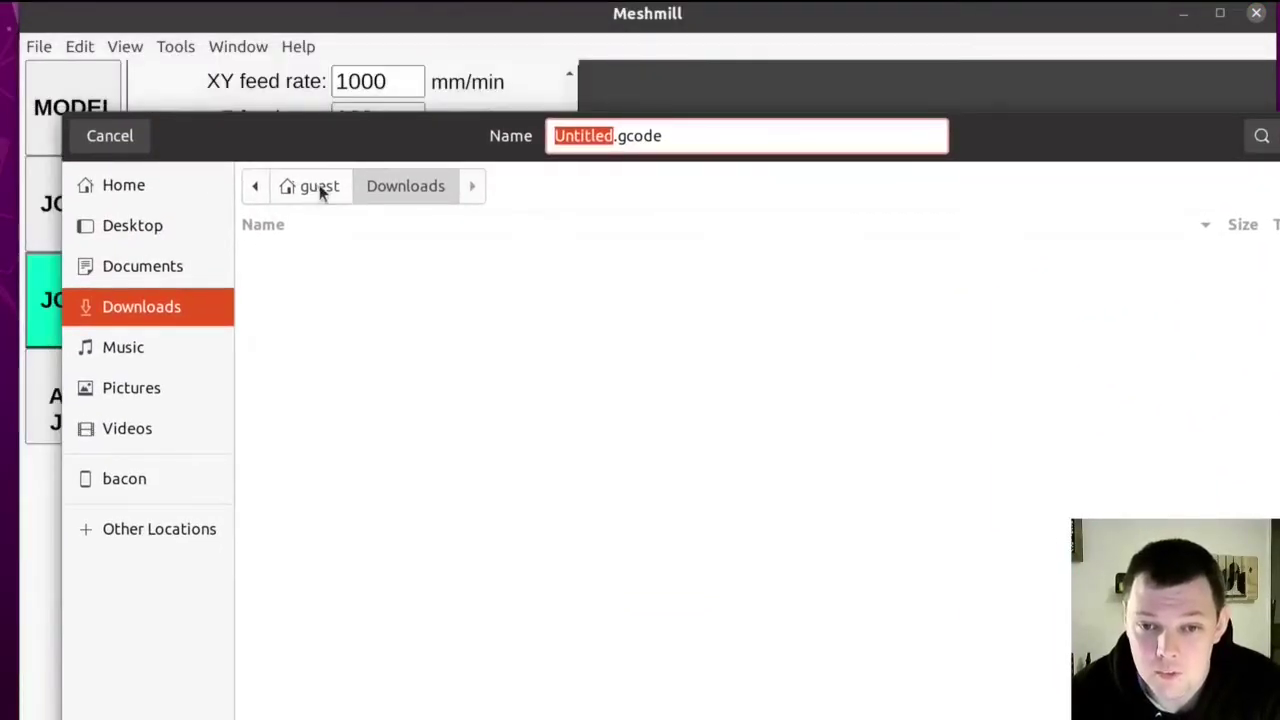
{"action": "left_click", "coordinate": [320, 188]}
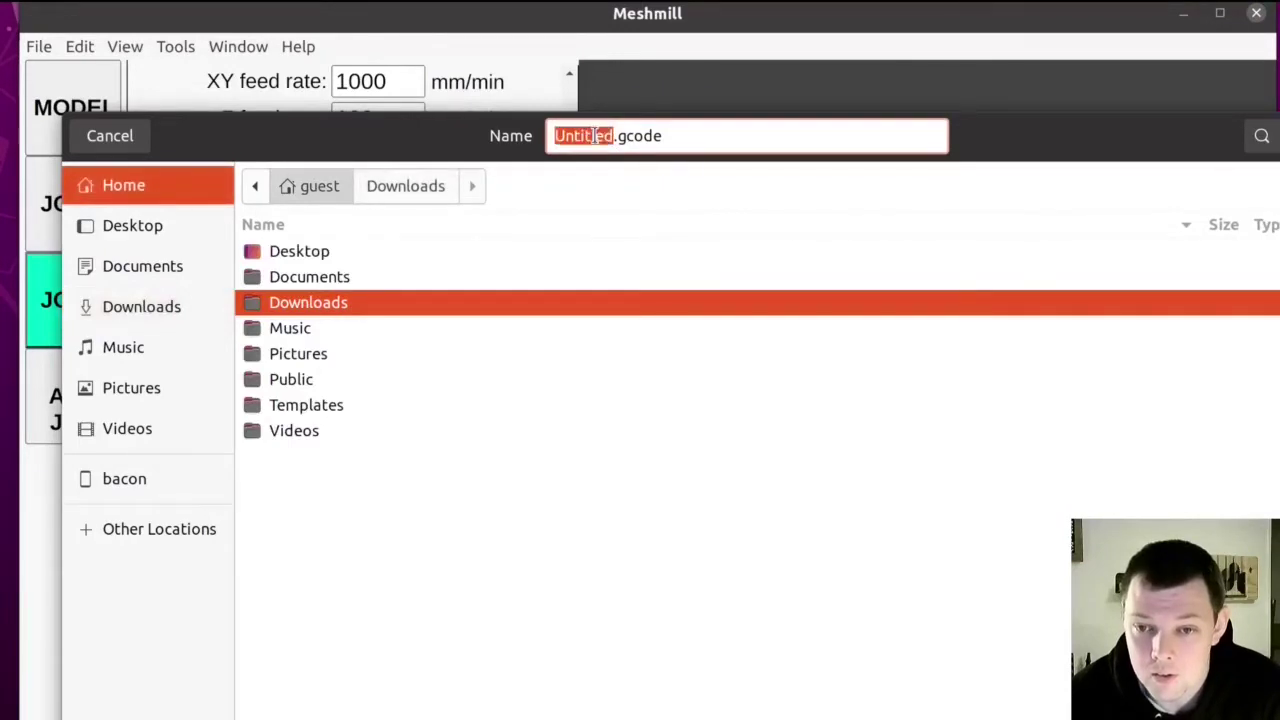
{"action": "type", "text": "finishin"}
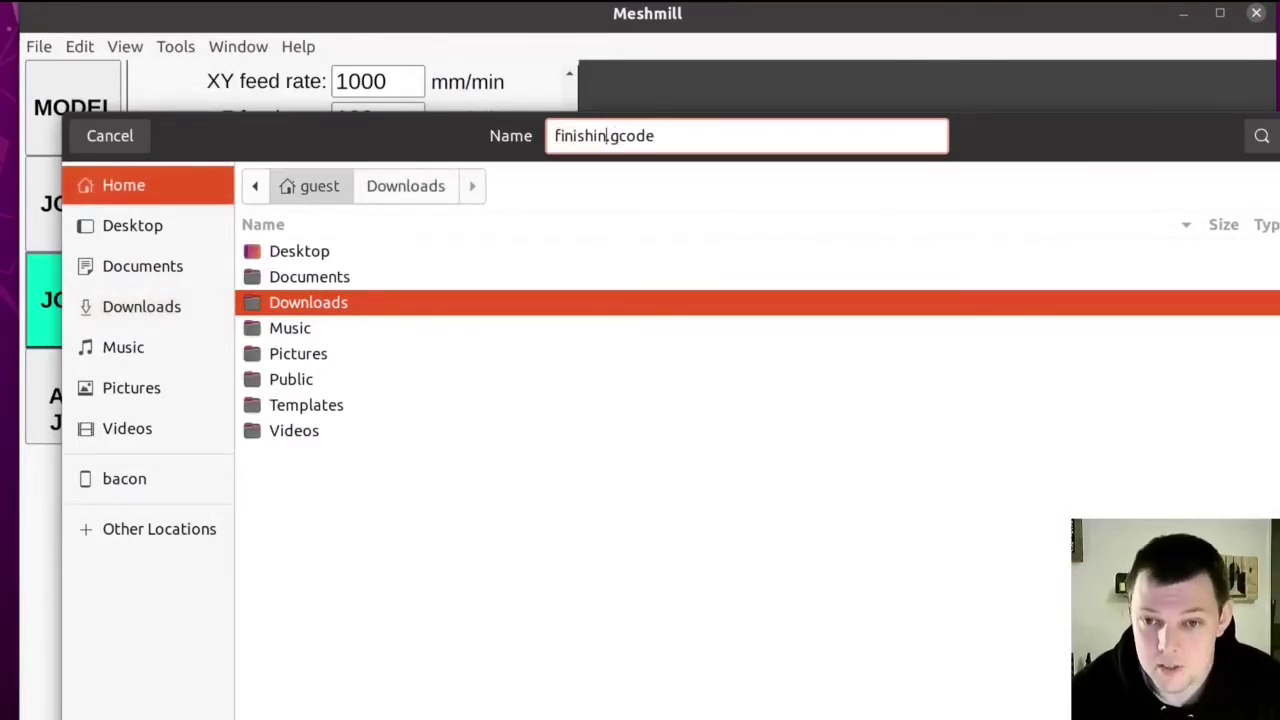
{"action": "type", "text": "g"}
{"action": "key", "text": "Return"}
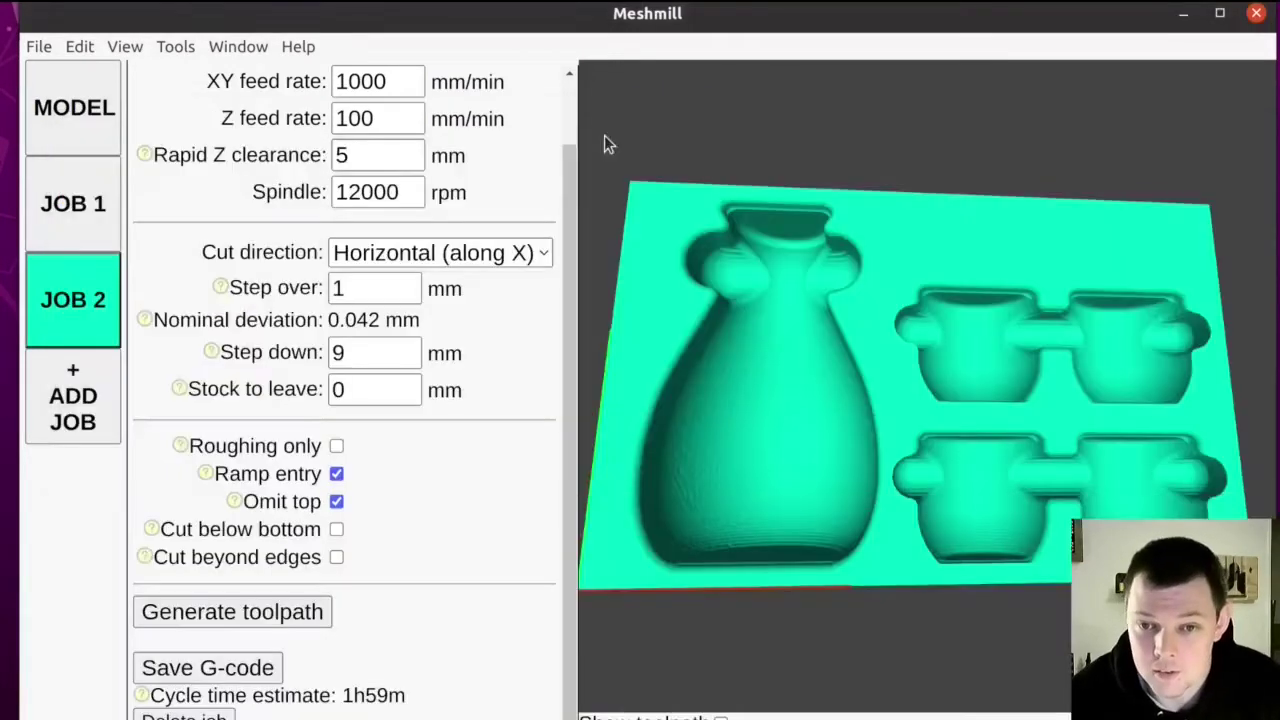
Select Job 1 and save its toolpath as roughing G-code
{"action": "left_click", "coordinate": [105, 207]}
{"action": "left_click", "coordinate": [240, 670]}
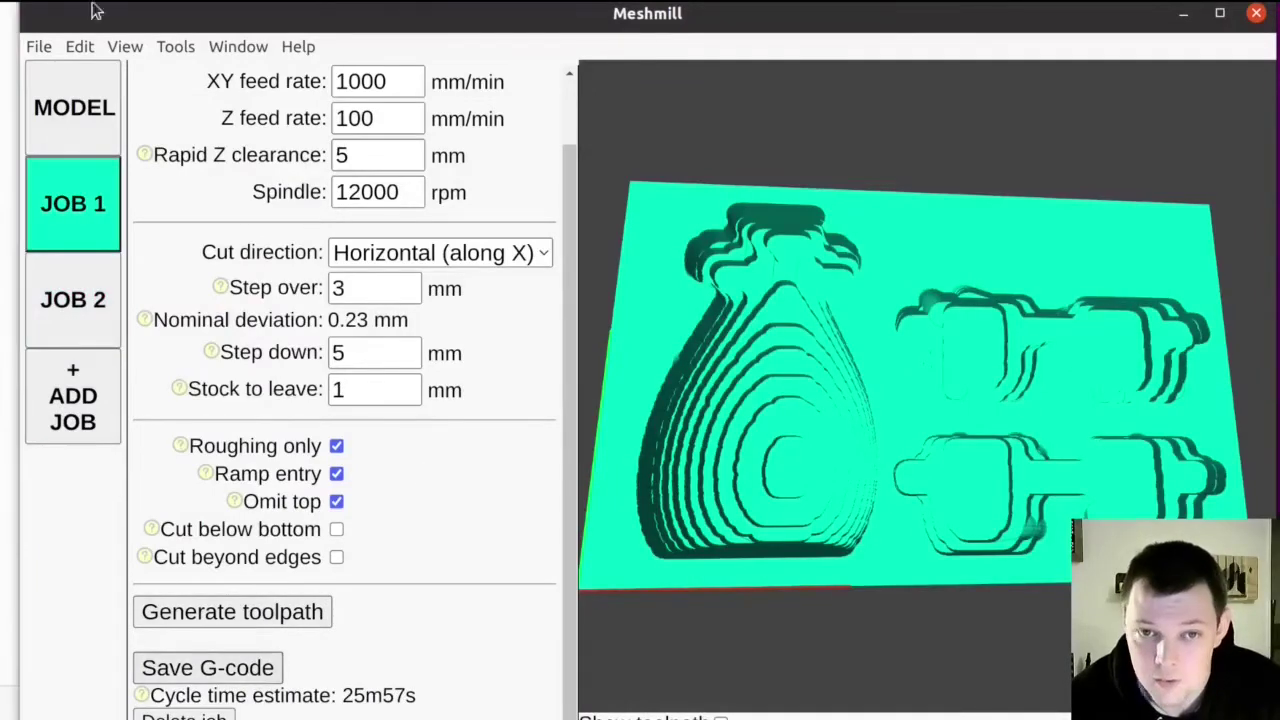
{"action": "type", "text": "roughing.gcode"}
{"action": "key", "text": "Return"}
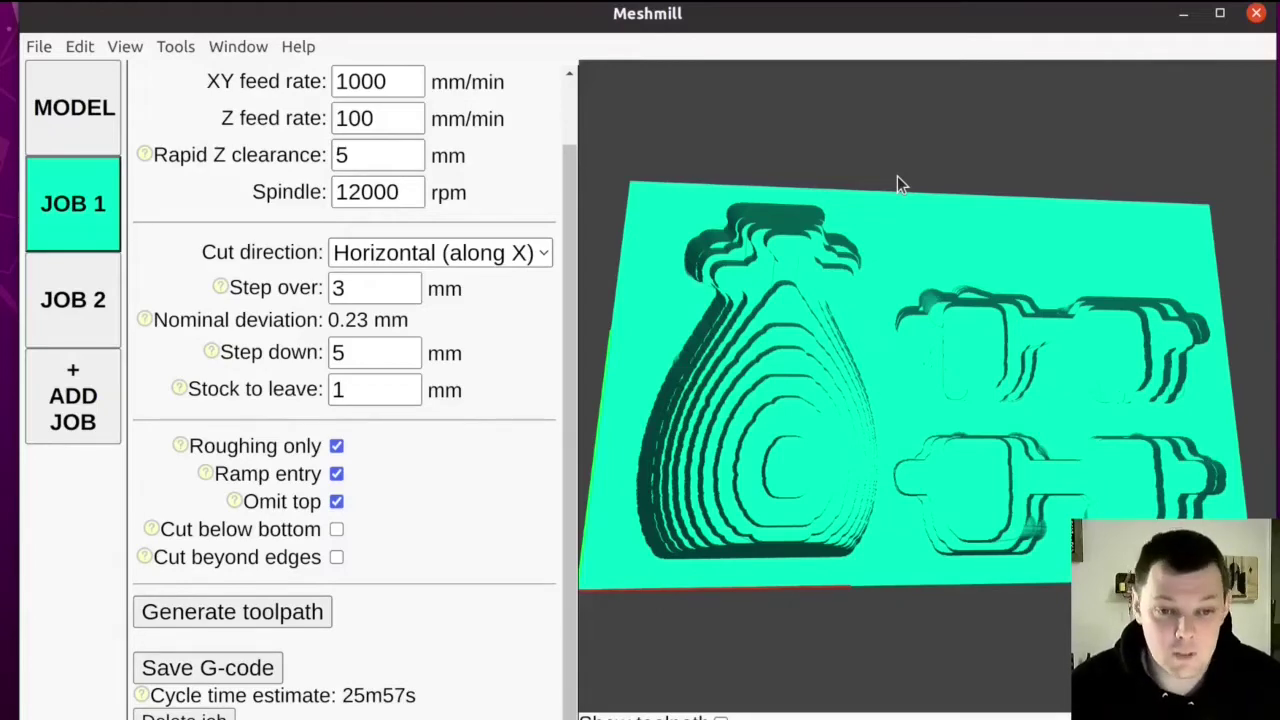
{"action": "left_click_drag", "start_coordinate": [897, 180], "coordinate": [926, 414]}
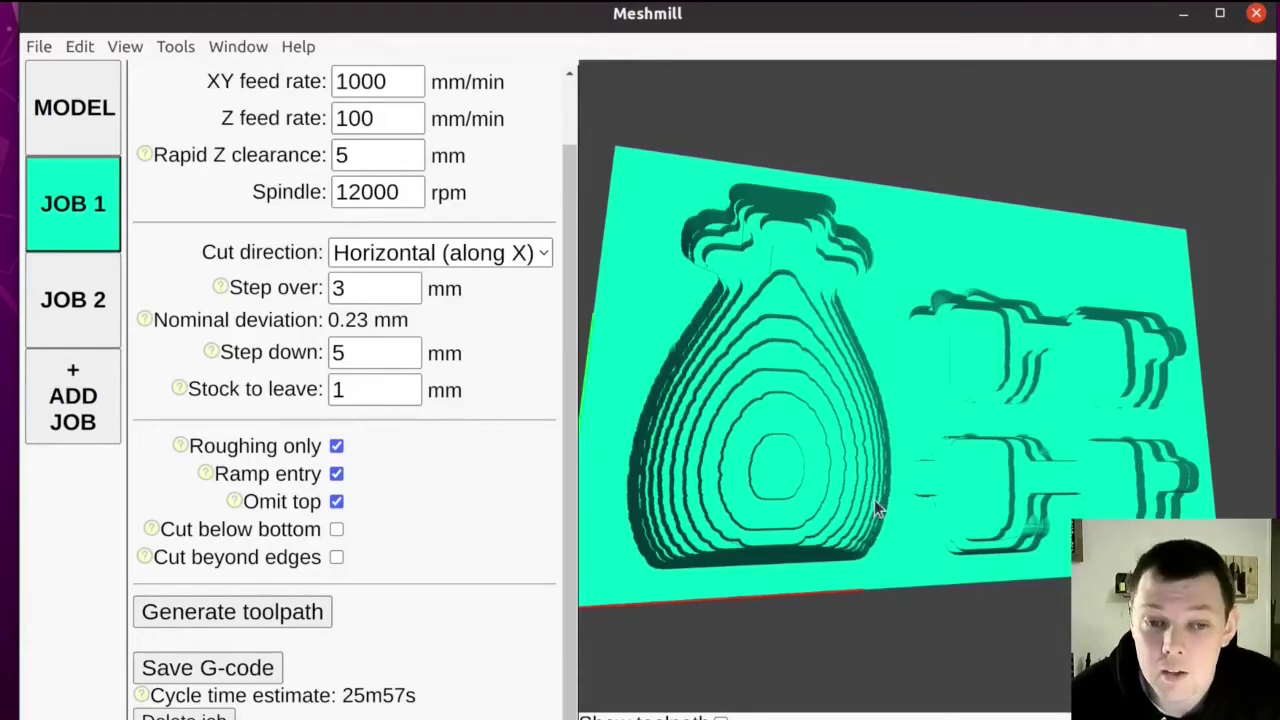
{"action": "left_click_drag", "start_coordinate": [874, 500], "coordinate": [820, 428]}
{"action": "left_click_drag", "start_coordinate": [1025, 288], "coordinate": [1070, 400]}
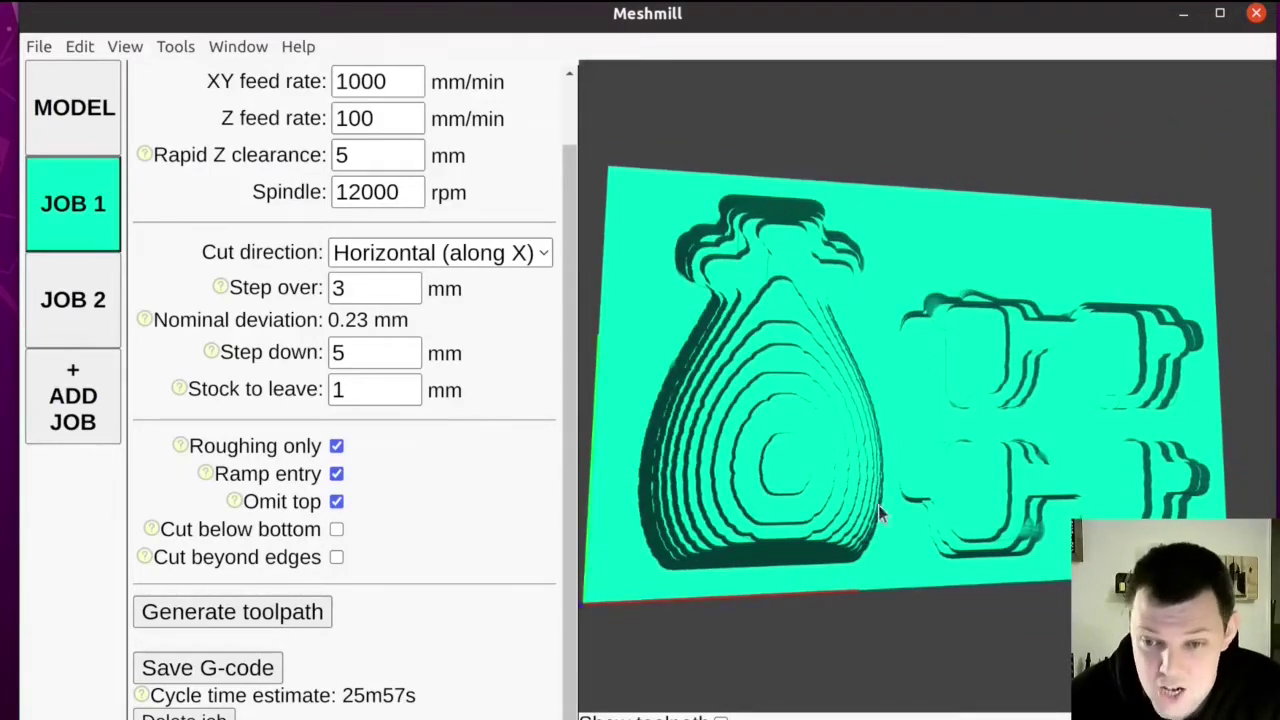
{"action": "left_click_drag", "start_coordinate": [878, 505], "coordinate": [927, 408]}
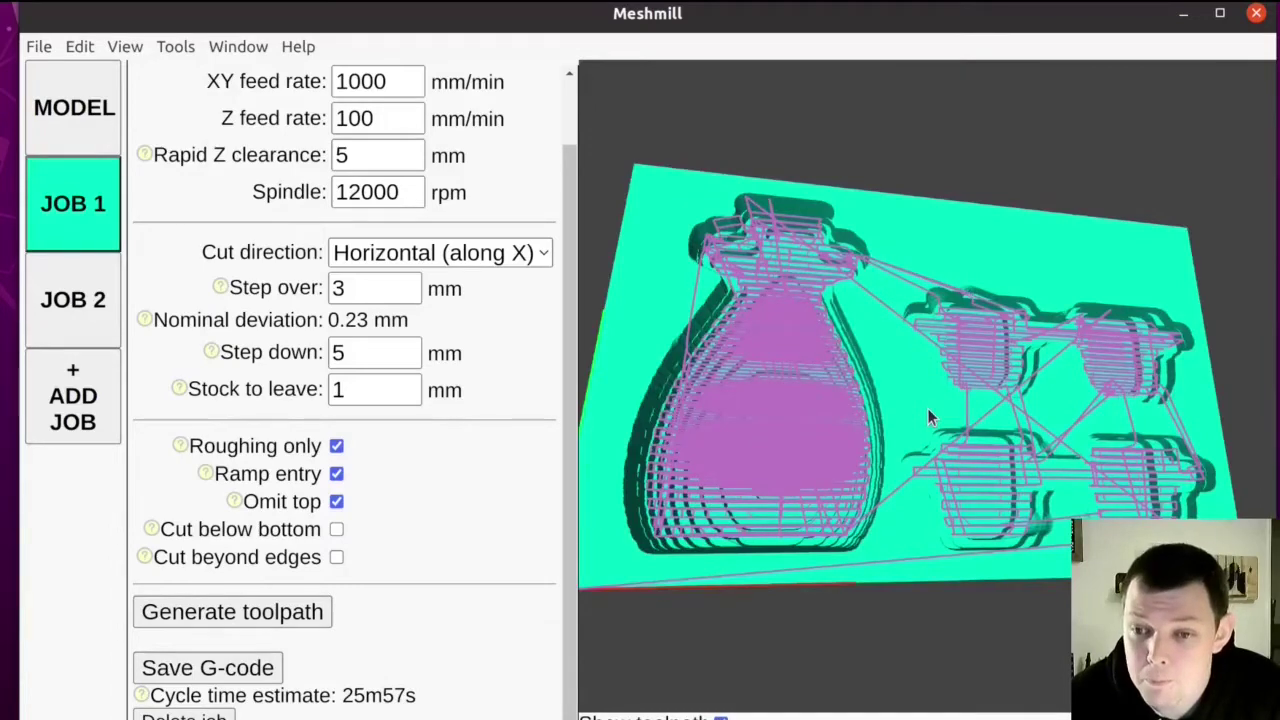
Orbit the view sideways to inspect the roughing toolpath over the vase and cup pockets
{"action": "left_click_drag", "start_coordinate": [1002, 349], "coordinate": [969, 351]}
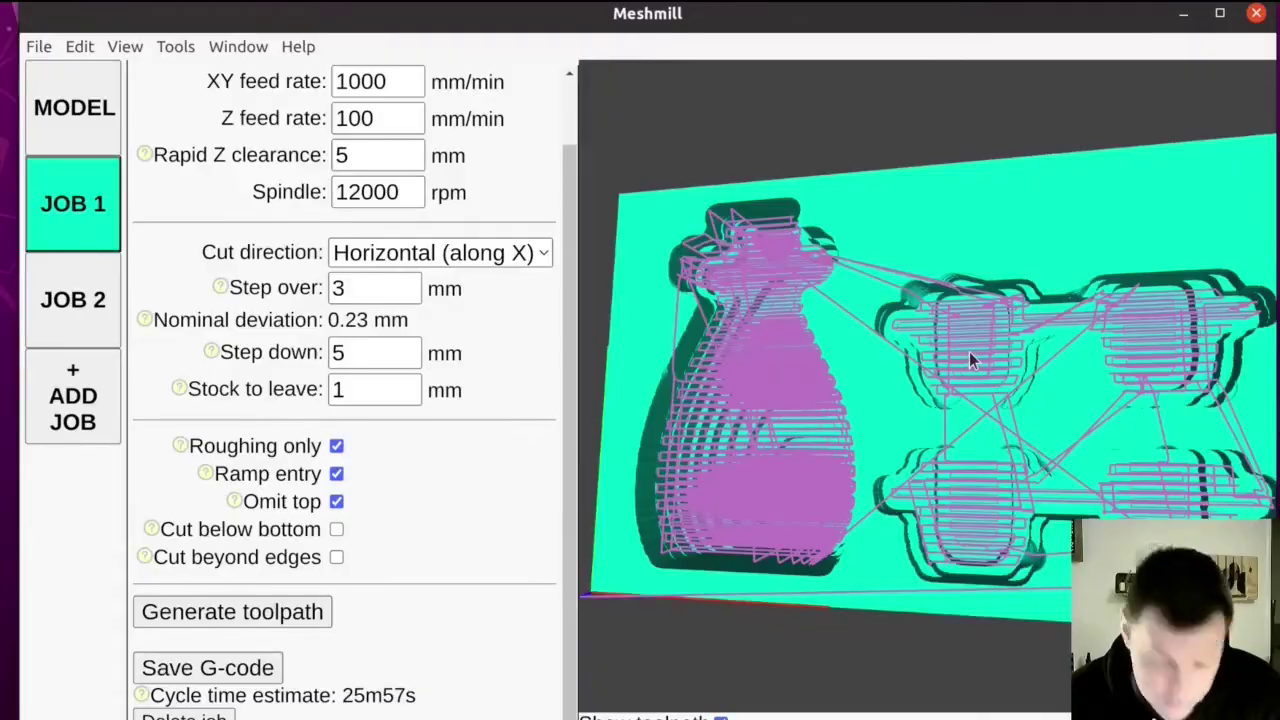